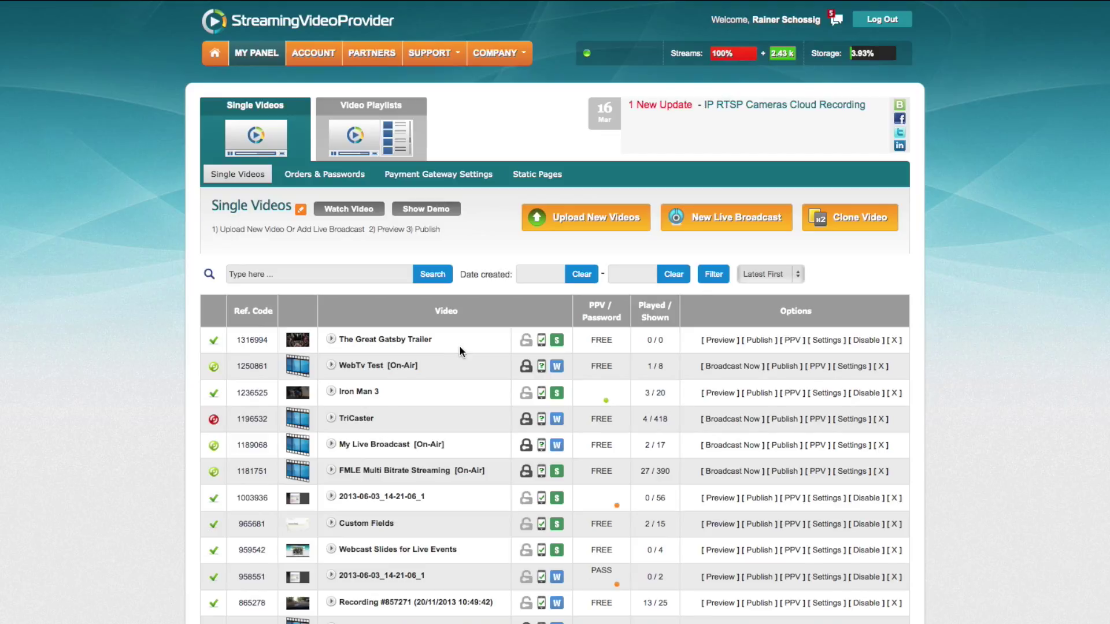
# - Set the Gatsby trailer to Paid / Password Protected and bring up its single ticket setup
pyautogui.click(795, 340)
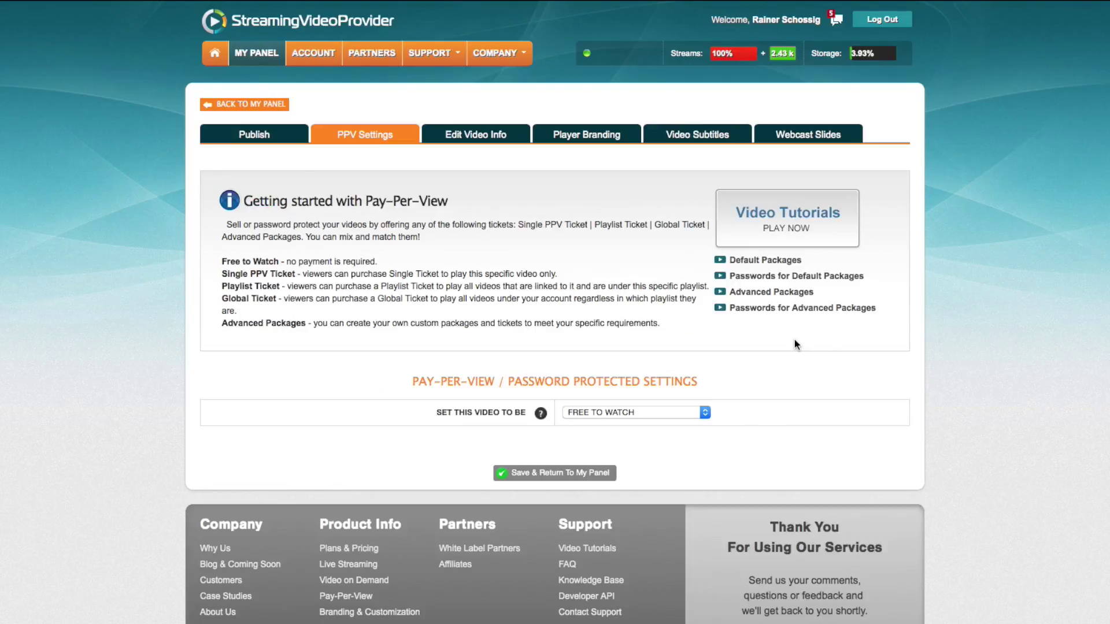
pyautogui.click(659, 414)
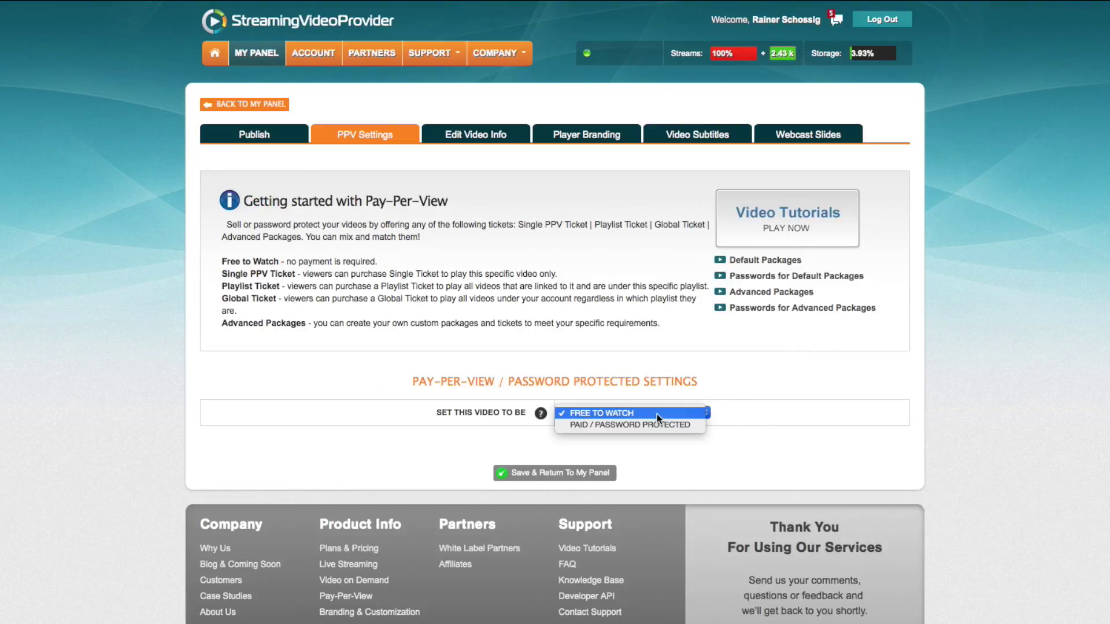
pyautogui.click(613, 425)
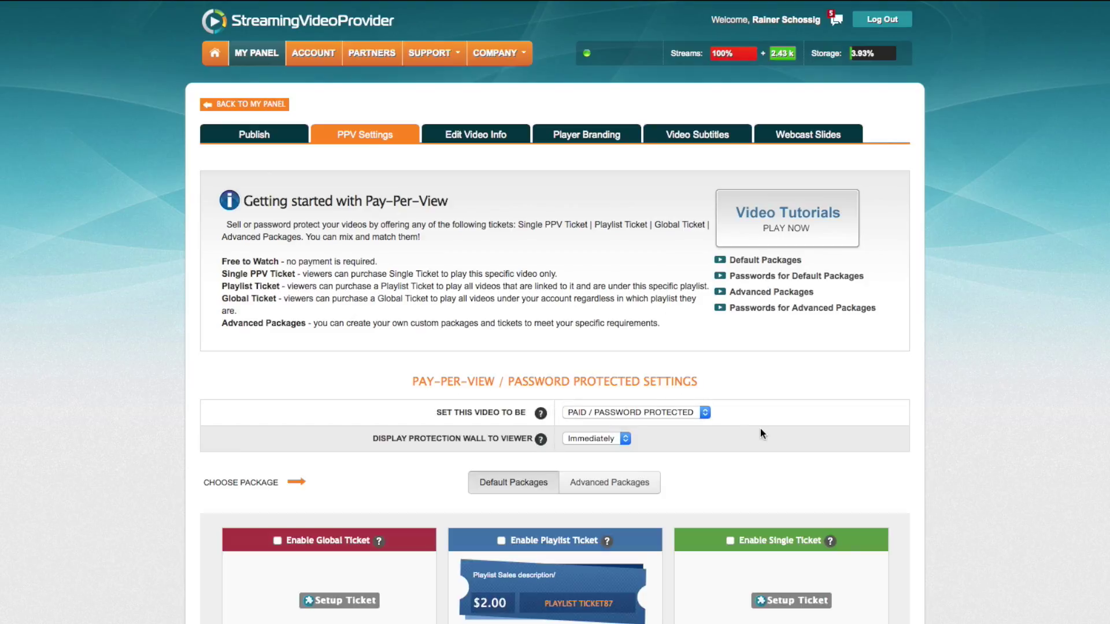
pyautogui.click(732, 541)
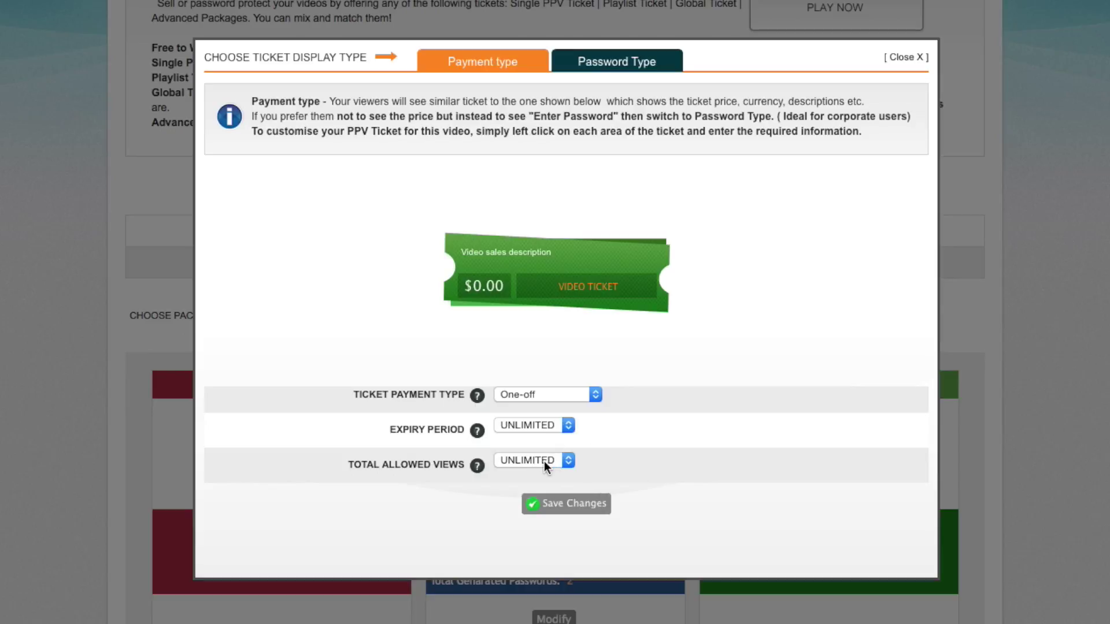
# - Price the single ticket at $5.00, keeping U.S. Dollars as the currency
pyautogui.click(489, 301)
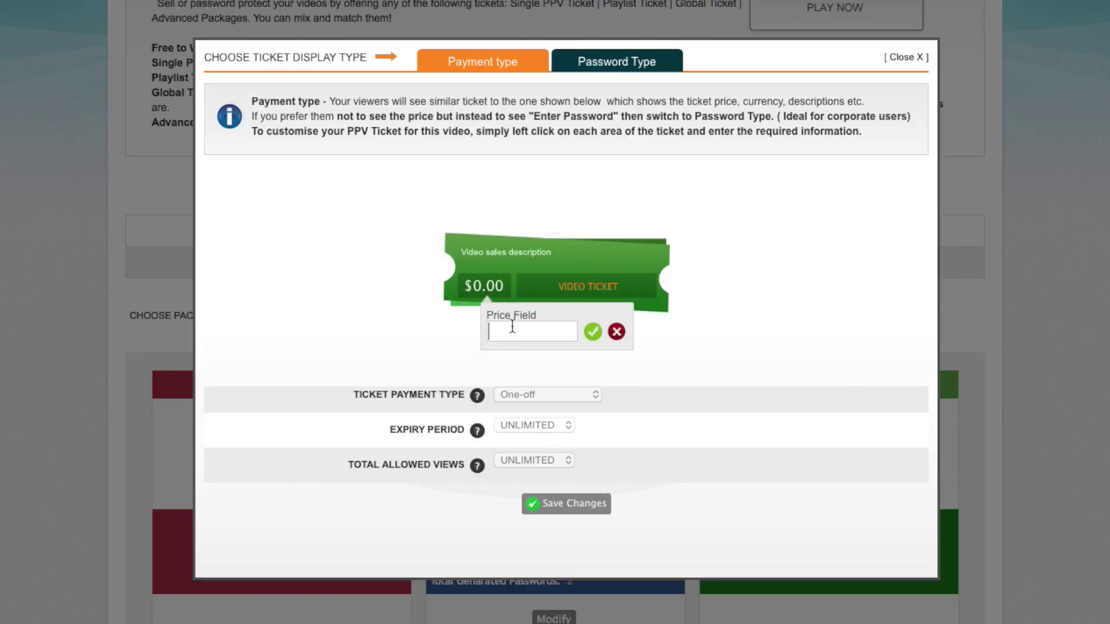
pyautogui.write('5')
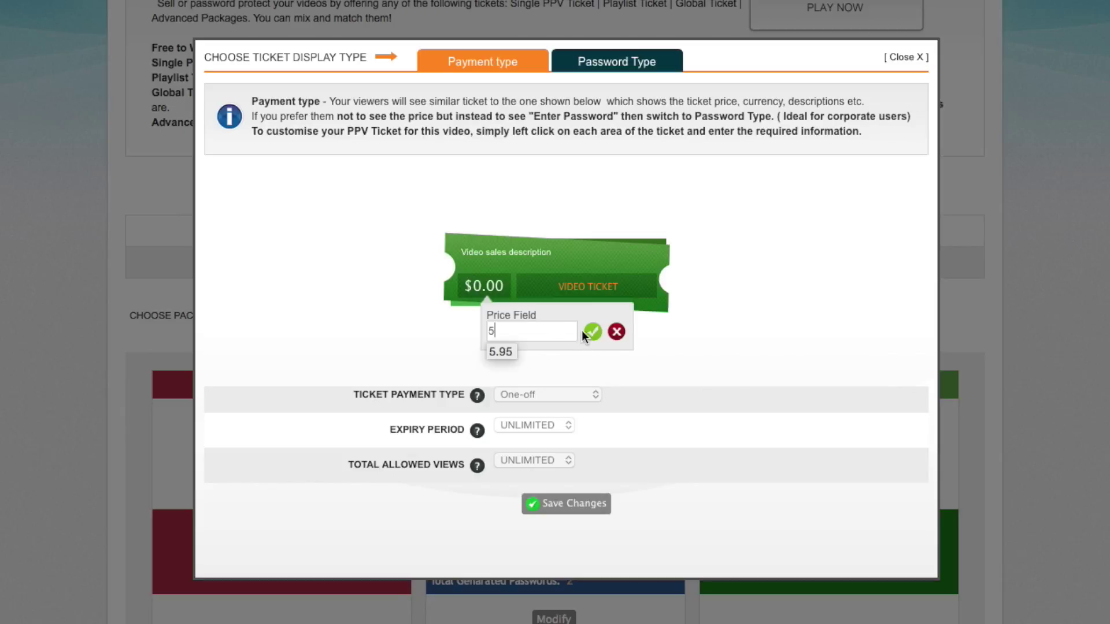
pyautogui.click(592, 332)
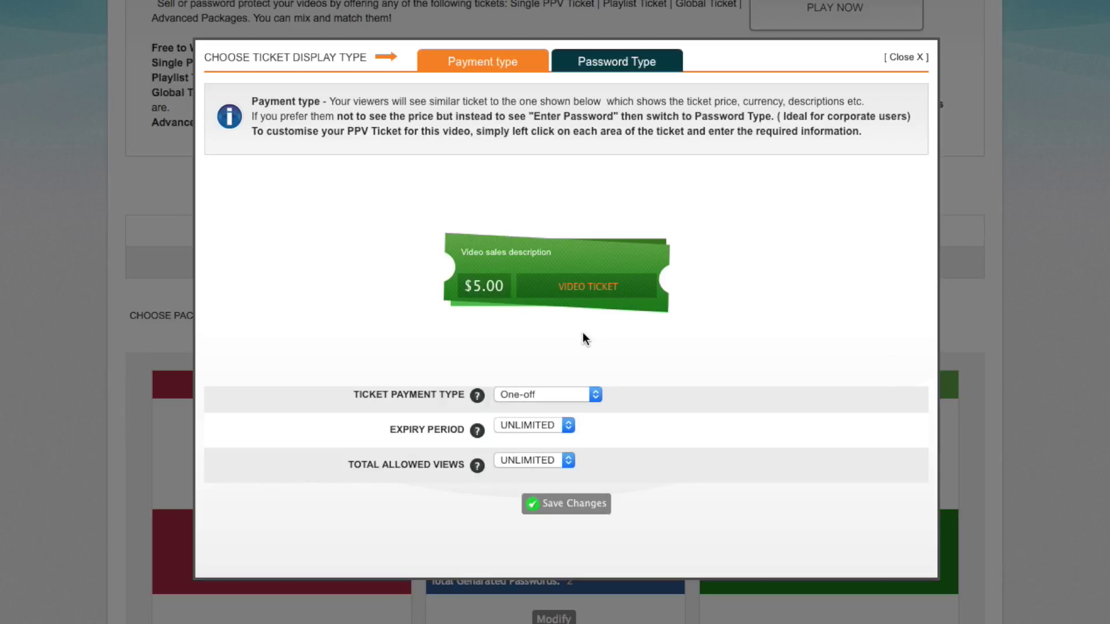
pyautogui.click(470, 289)
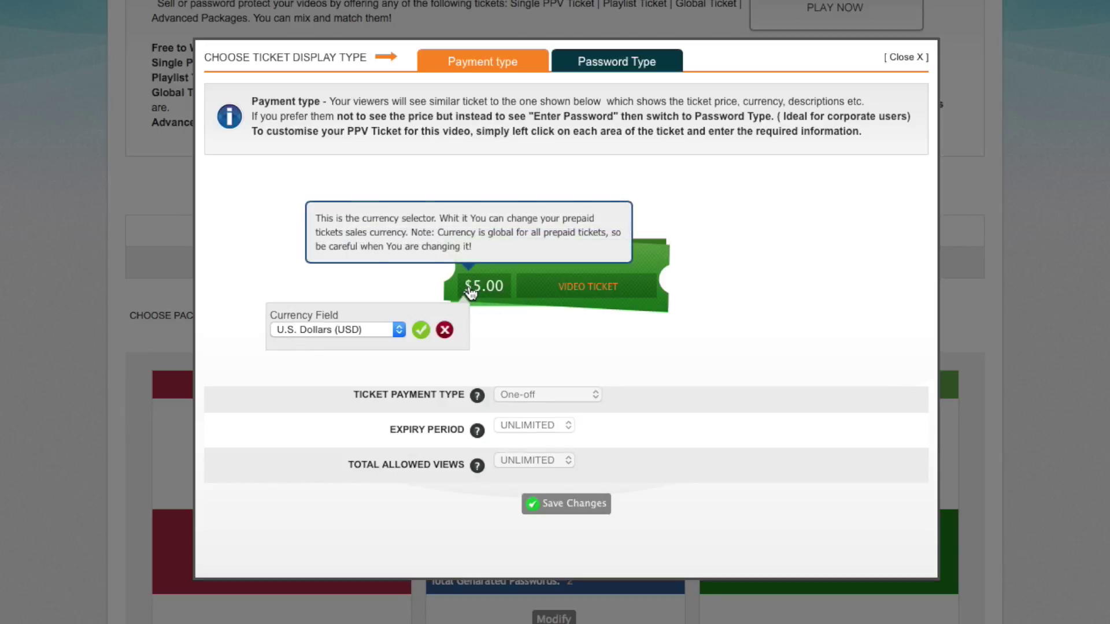
pyautogui.click(387, 329)
pyautogui.click(439, 298)
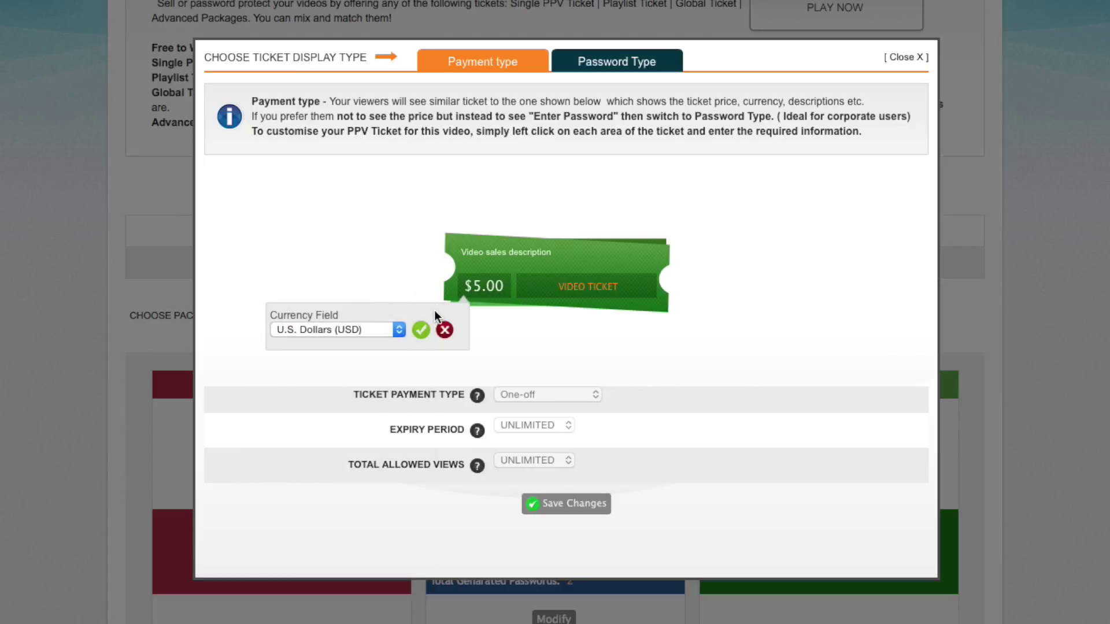
pyautogui.click(440, 331)
# - Replace the 'Video ticket' title with 'PPV Ticket'
pyautogui.moveTo(470, 295)
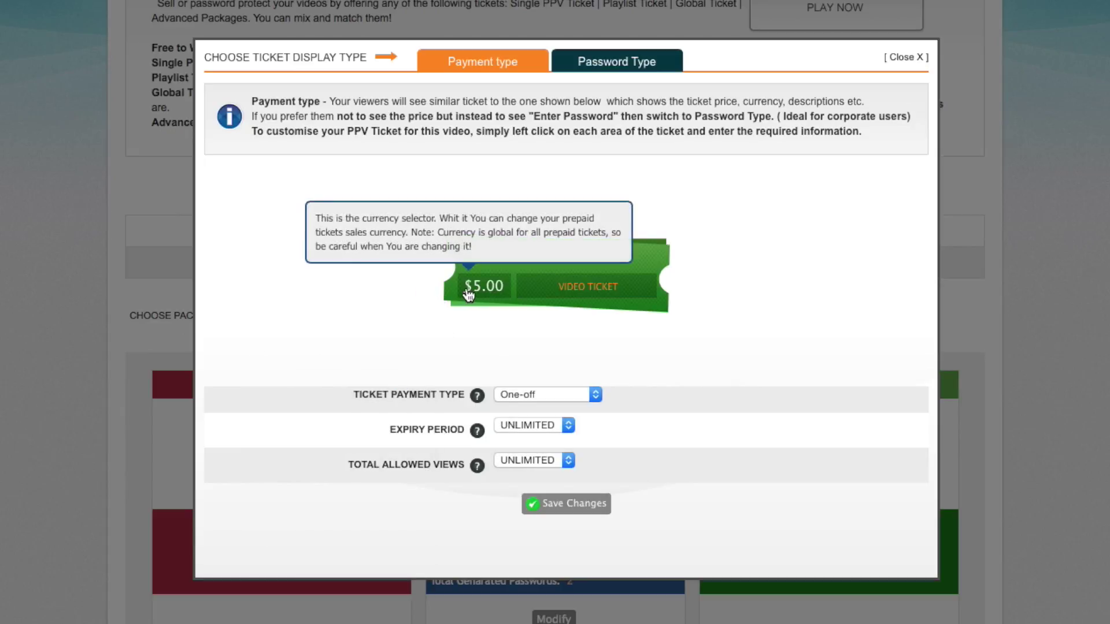
pyautogui.click(584, 292)
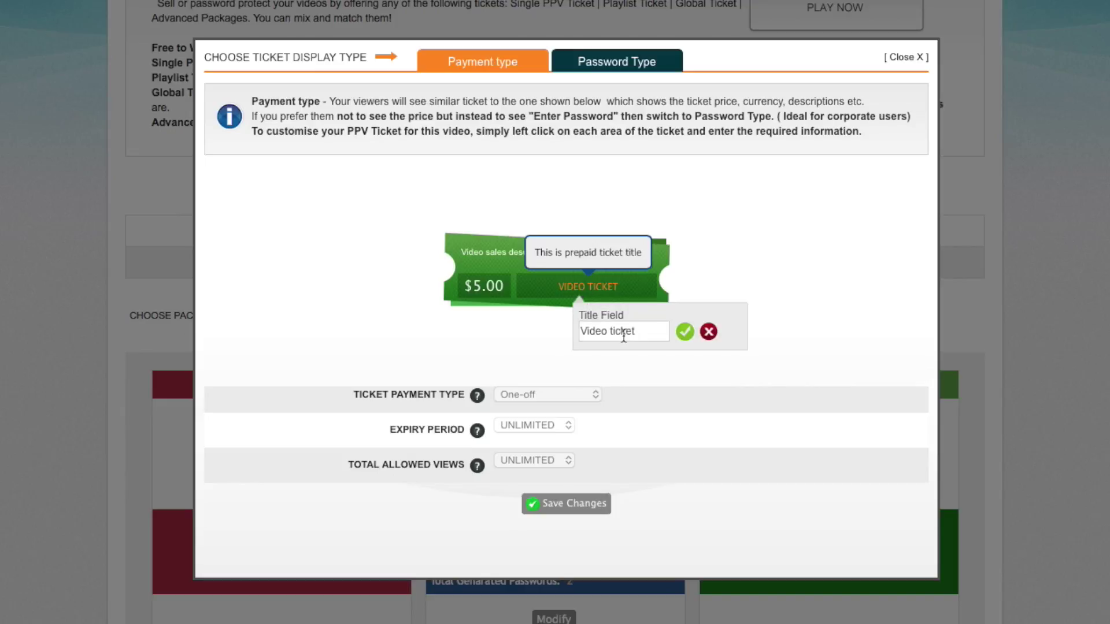
pyautogui.moveTo(639, 334); pyautogui.dragTo(551, 327)
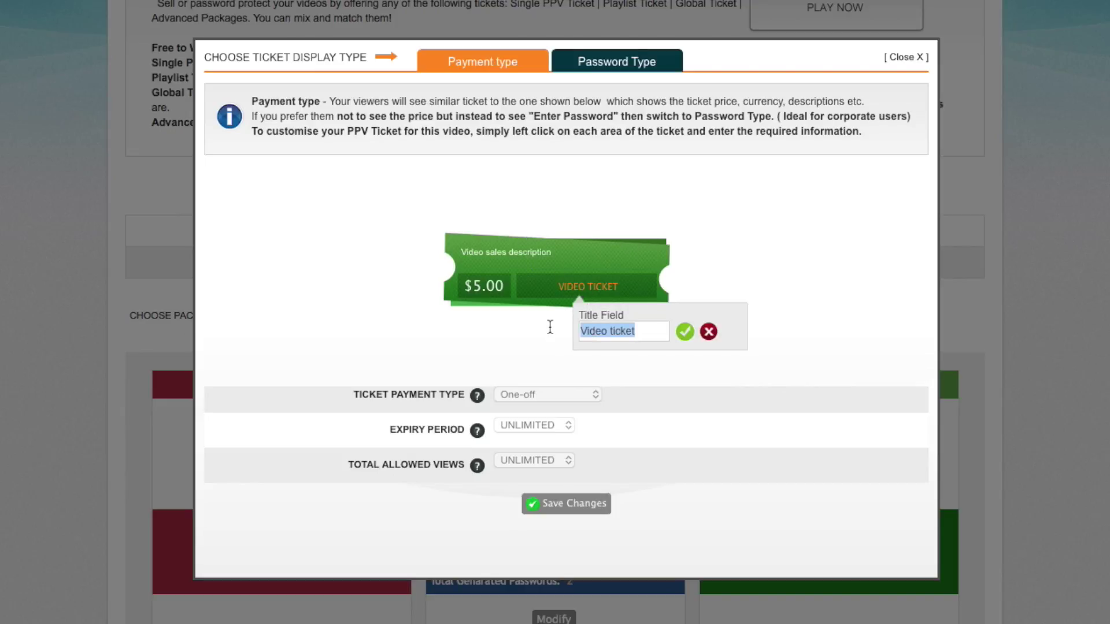
pyautogui.write('PPV ')
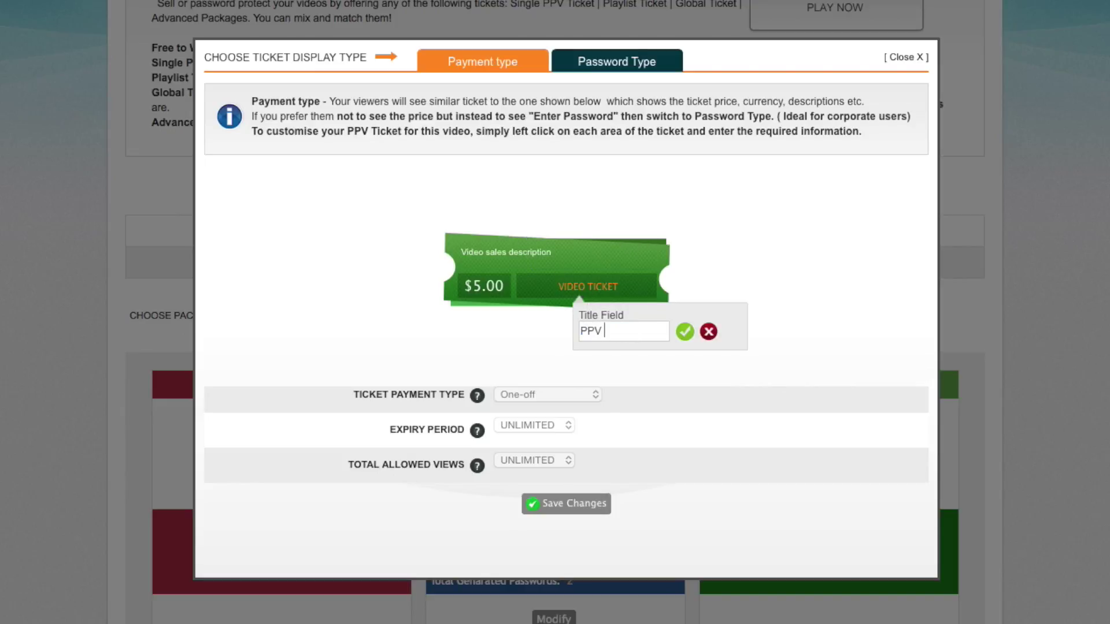
pyautogui.write('Ticket')
# - Confirm the 'PPV Ticket' title and change the description to 'Buy this ticket to view my video'
pyautogui.click(685, 332)
pyautogui.click(503, 255)
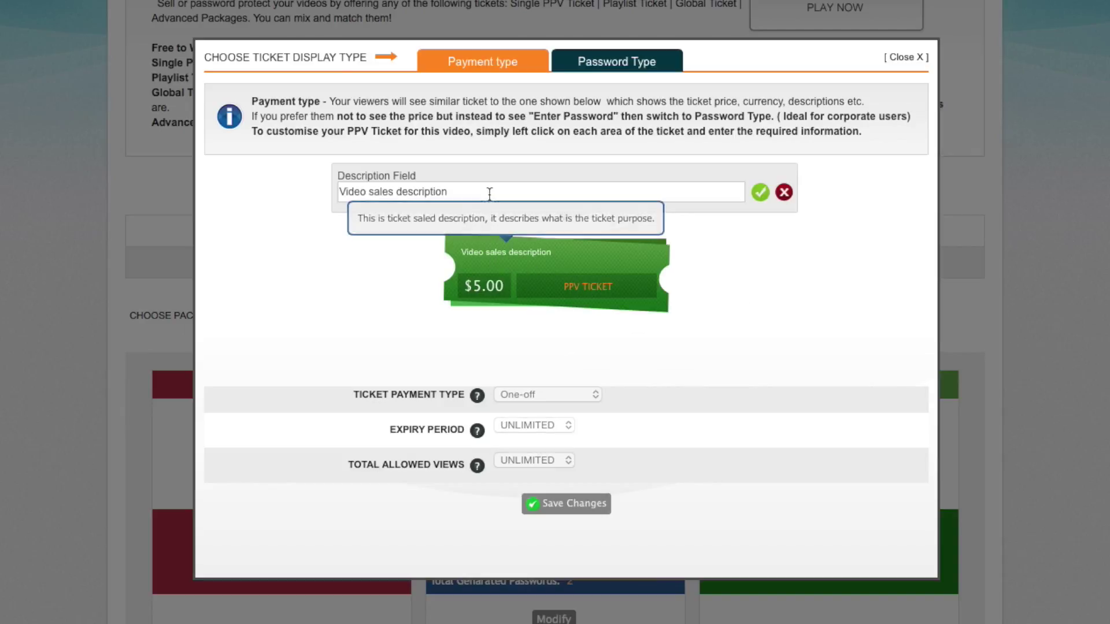
pyautogui.moveTo(489, 194); pyautogui.dragTo(332, 188)
pyautogui.write('Buy')
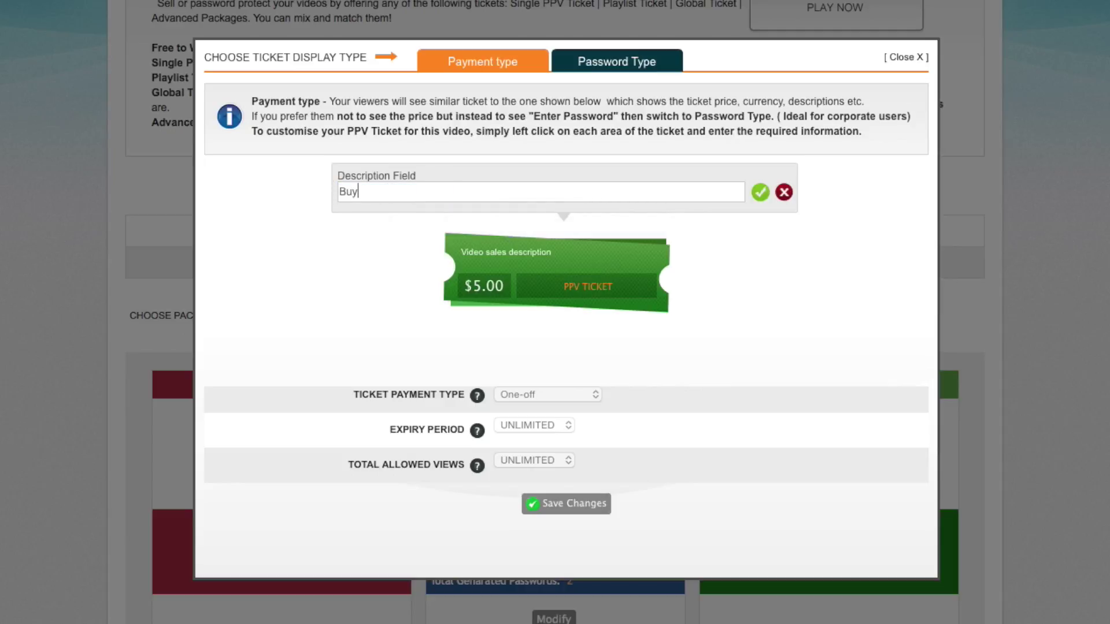
pyautogui.write(' this ticket to view my video')
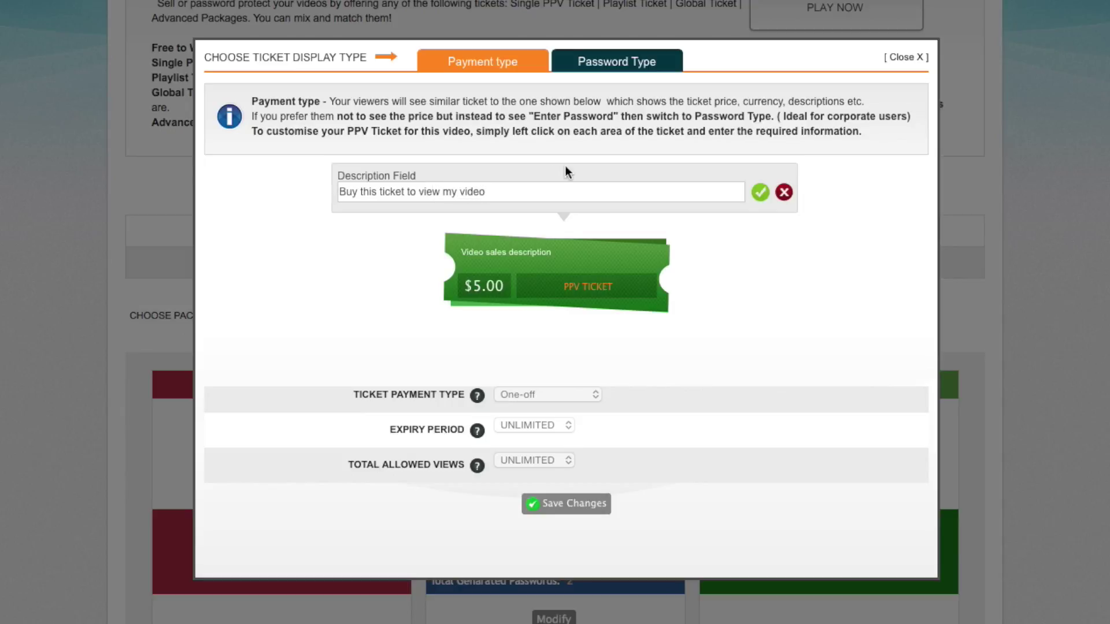
pyautogui.click(761, 193)
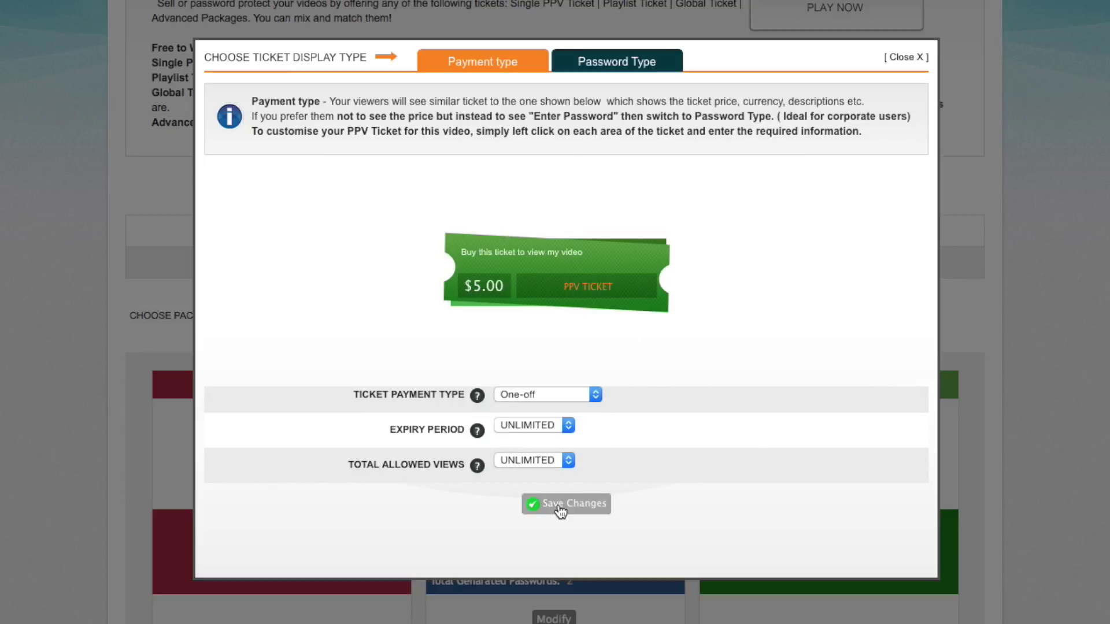
# - Save the $5.00 ticket and PPV settings, then check the Gatsby trailer's ticket price in the Single Videos list
pyautogui.click(578, 507)
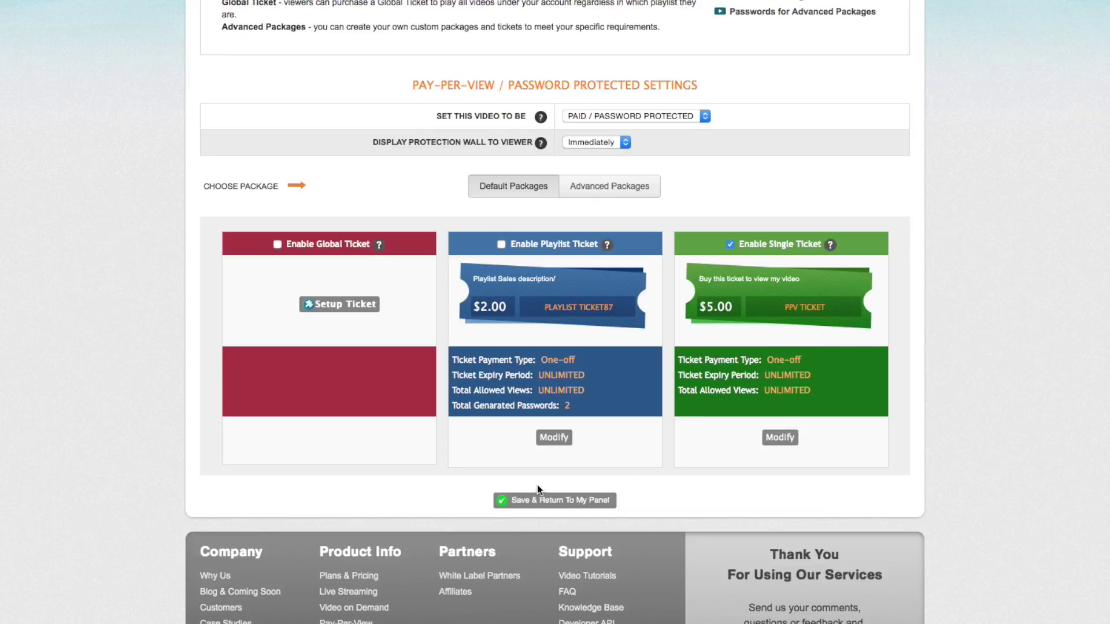
pyautogui.click(565, 502)
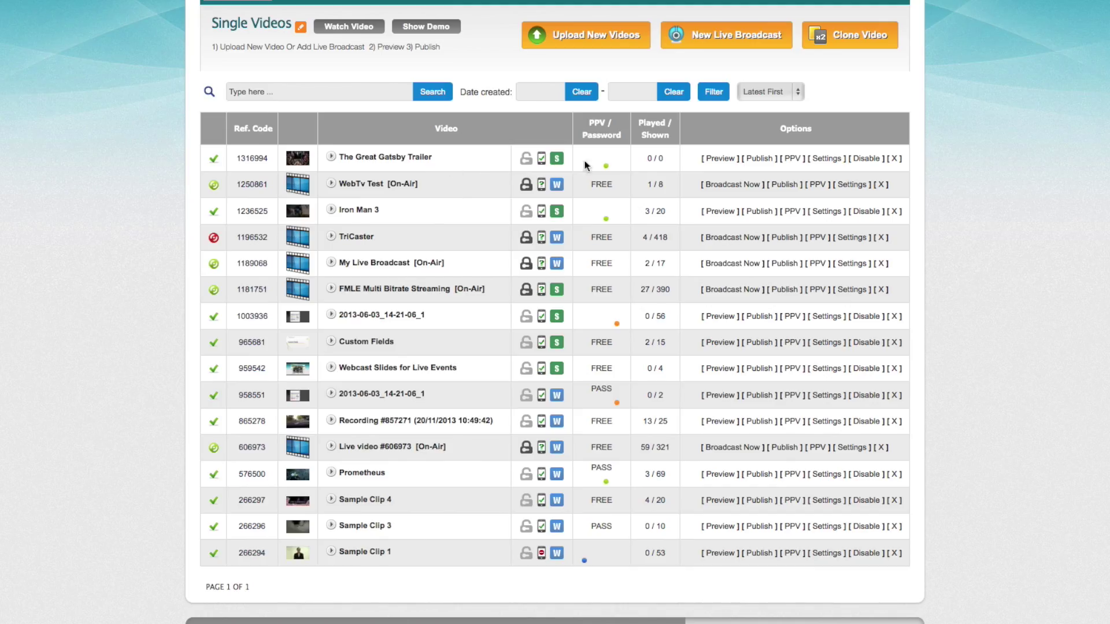
pyautogui.moveTo(607, 169)
pyautogui.moveTo(764, 164)
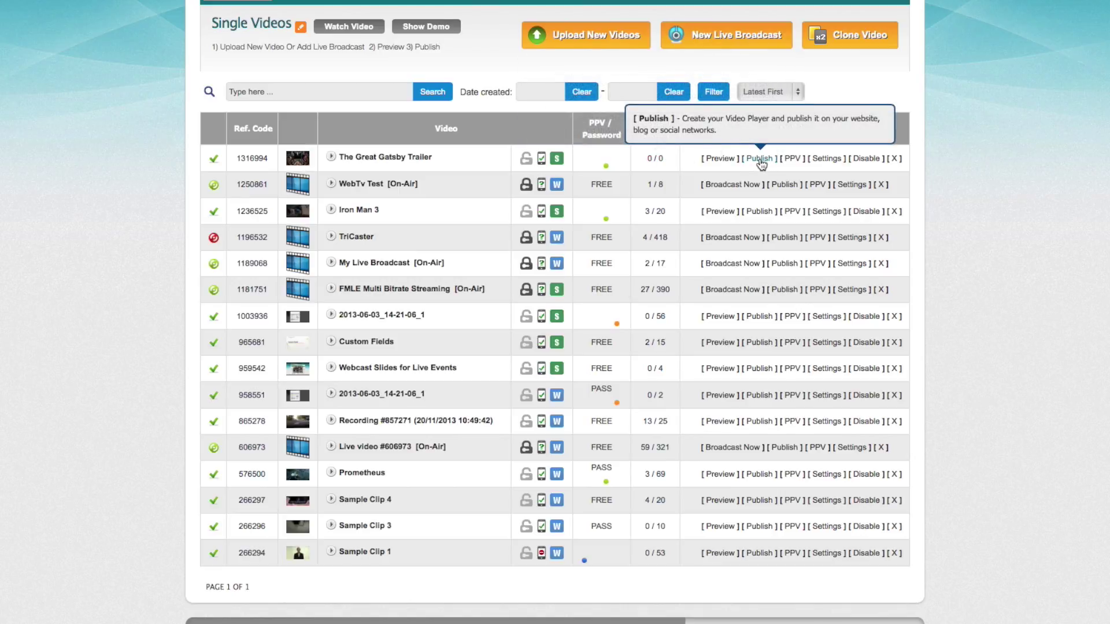
# - Publish The Great Gatsby Trailer as a Player Link, scrolling down to the code options
pyautogui.click(760, 159)
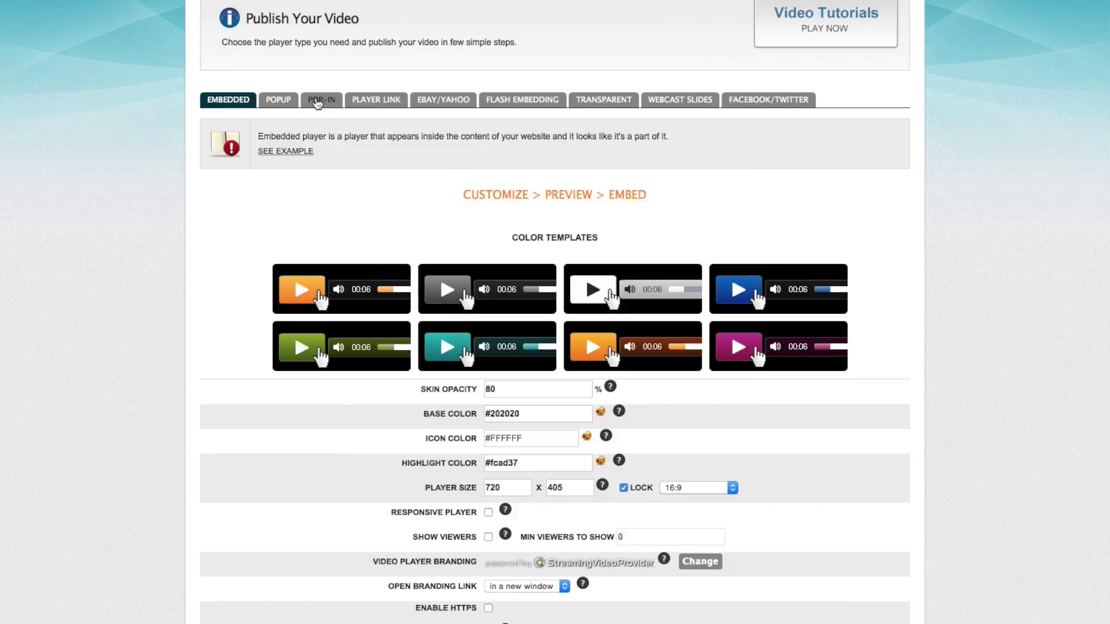
pyautogui.click(386, 103)
pyautogui.scroll(-5, 547, 141)
pyautogui.scroll(-4, 627, 231)
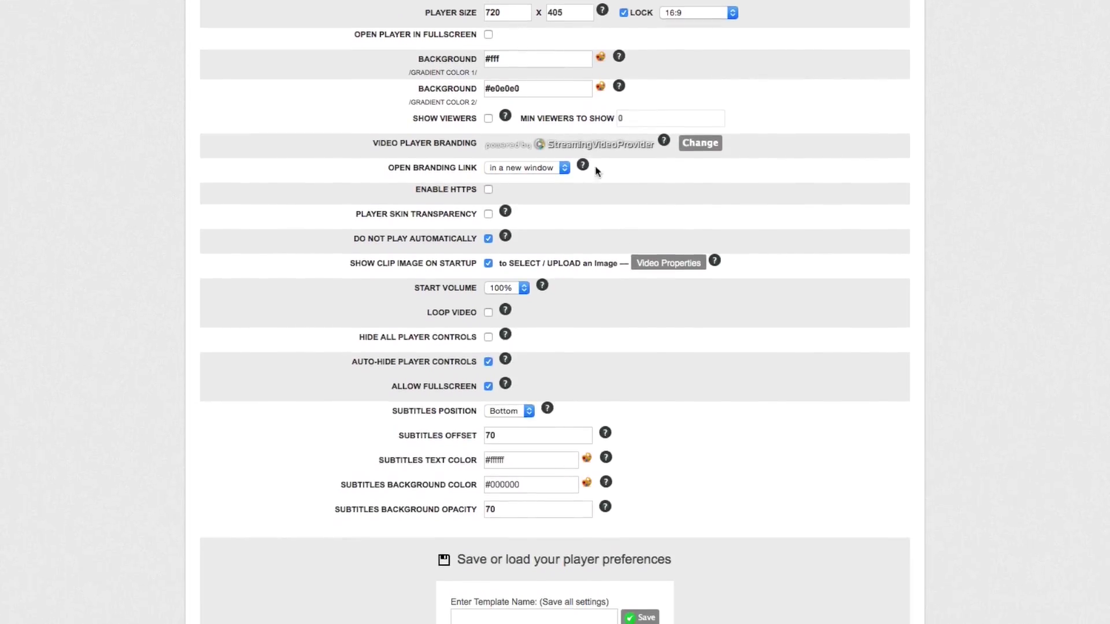
pyautogui.scroll(-2, 685, 428)
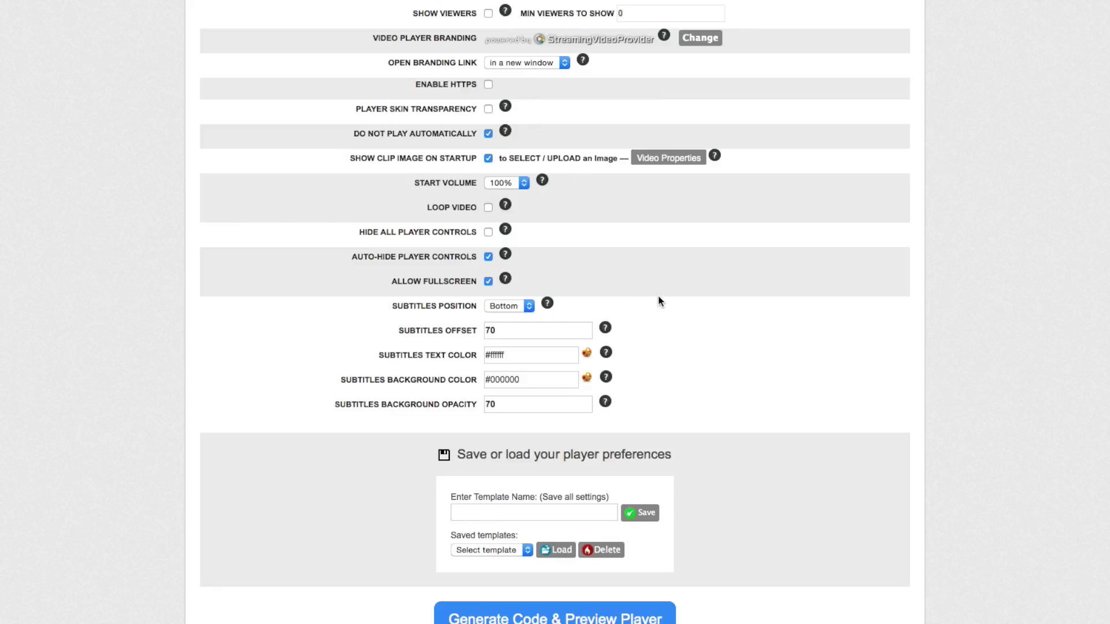
pyautogui.scroll(-2, 674, 335)
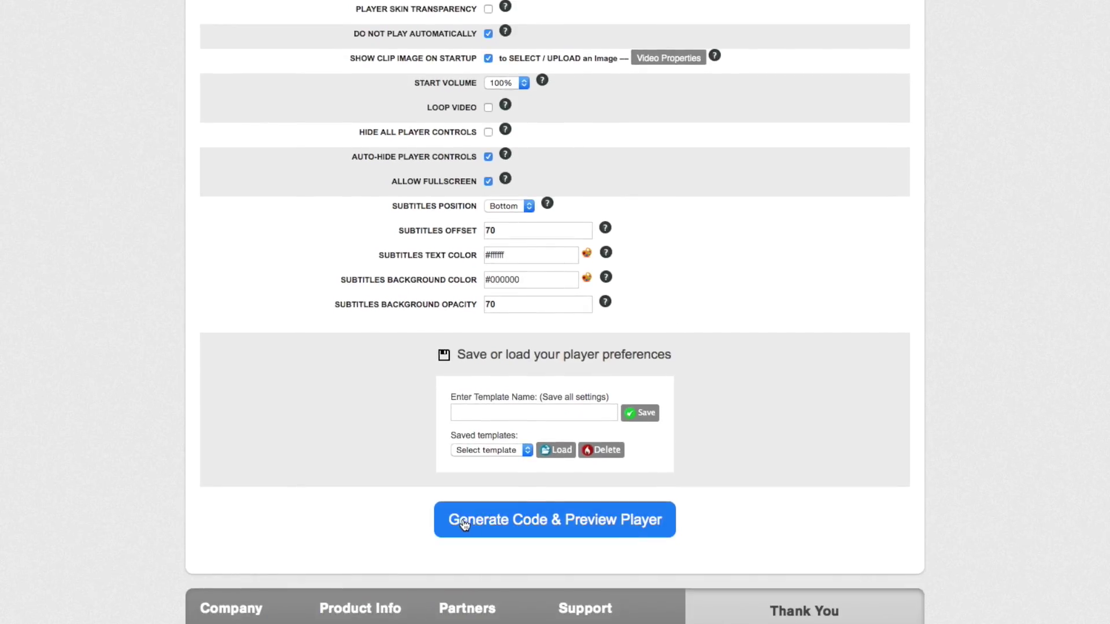
# - Generate the trailer's player link code and copy its URL
pyautogui.click(567, 520)
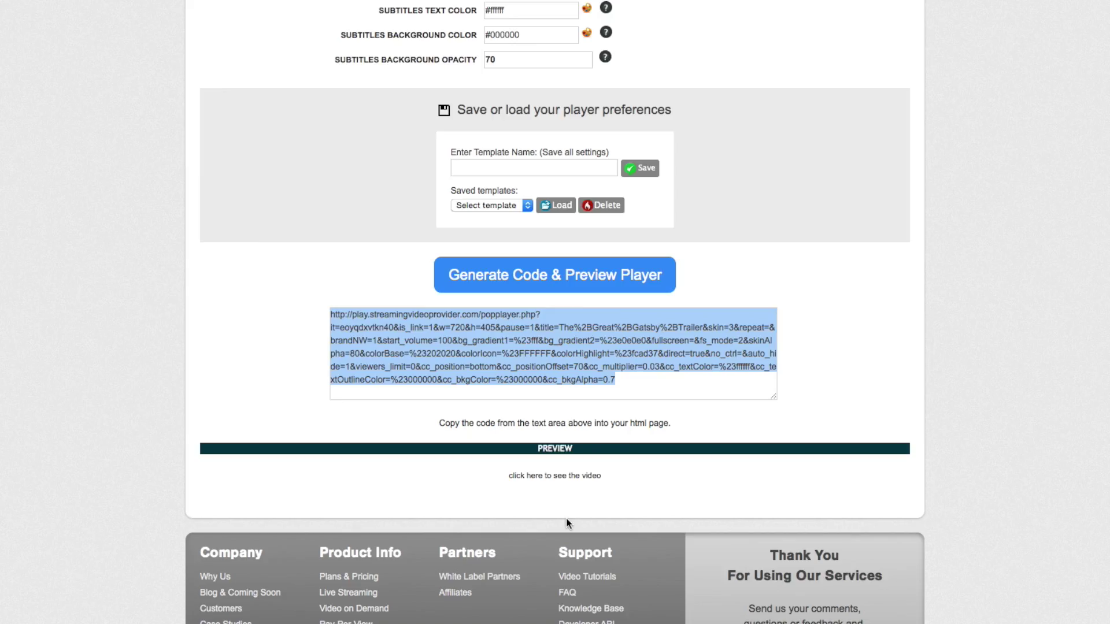
pyautogui.rightClick(491, 351)
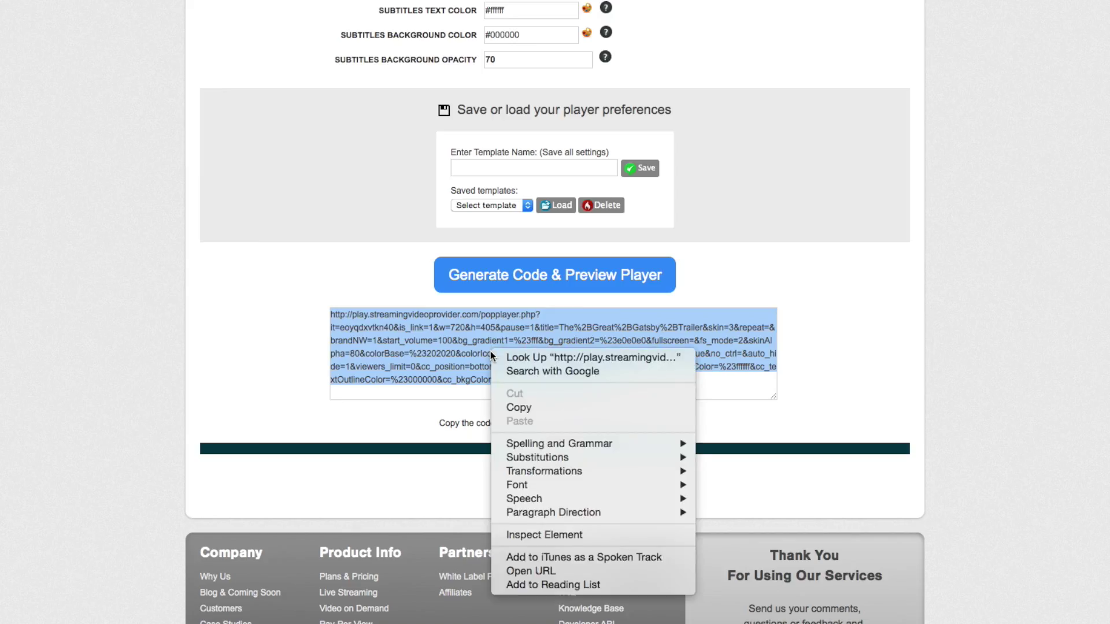
pyautogui.click(529, 408)
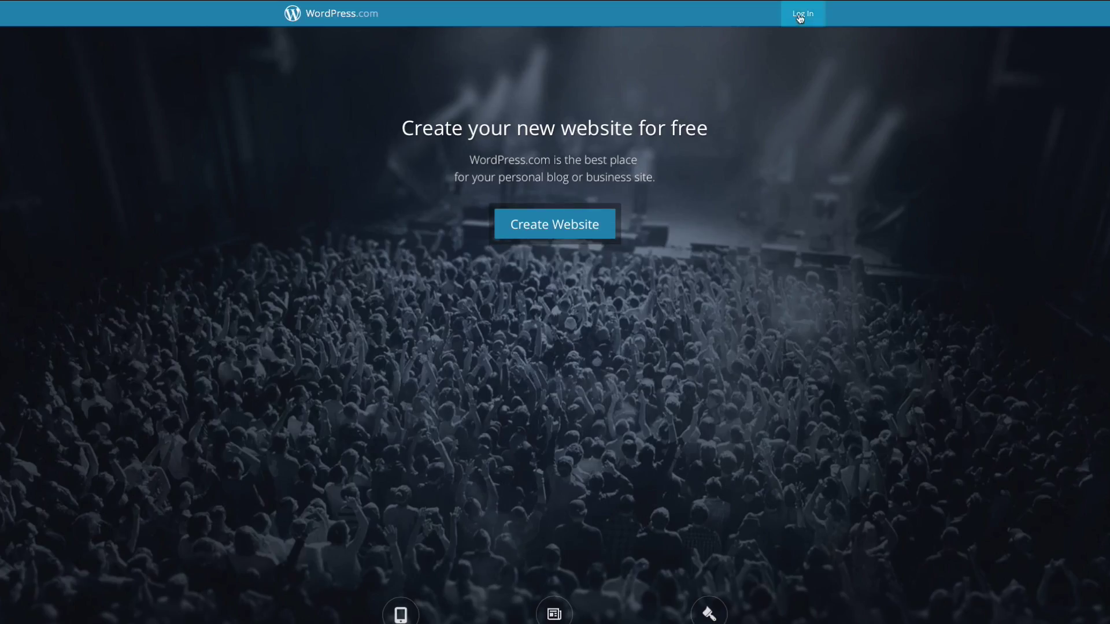
# - Sign in to WordPress.com and go to the streamingsvp site's Stats dashboard
pyautogui.click(803, 13)
pyautogui.click(618, 287)
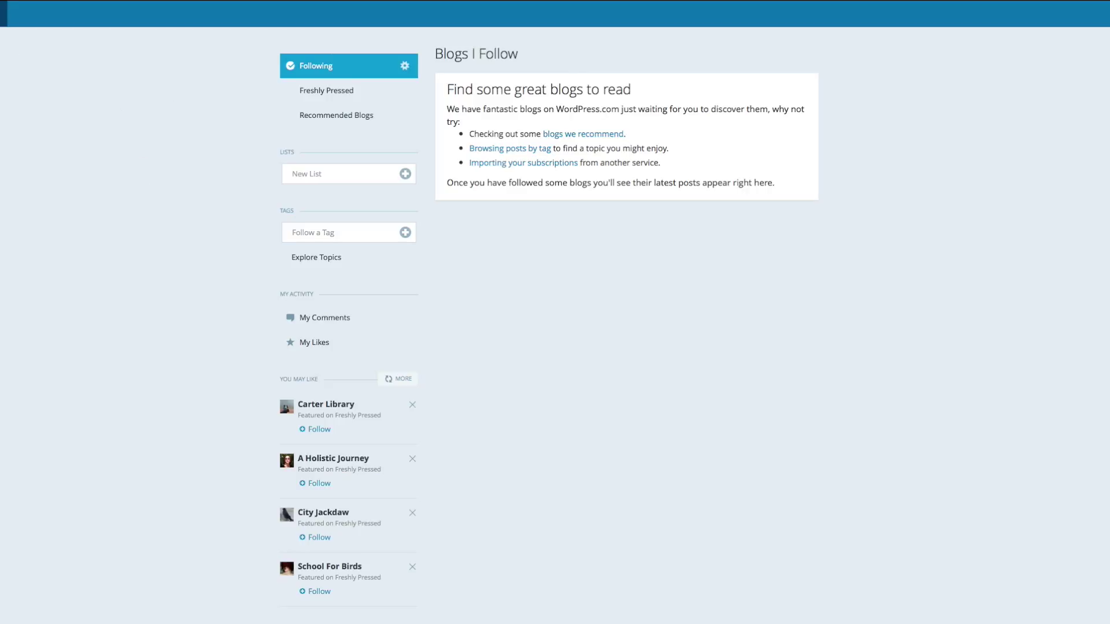
pyautogui.click(34, 13)
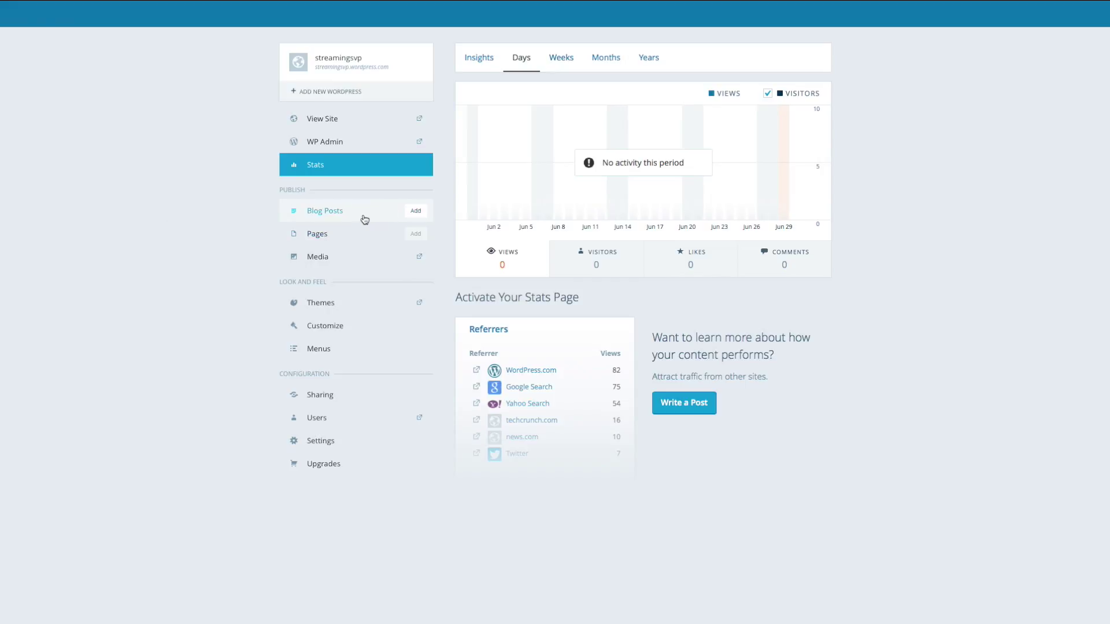
# - Start a new post titled 'StreamingVideoProvider Test Page for Free PPV on WordPress.com'
pyautogui.click(419, 213)
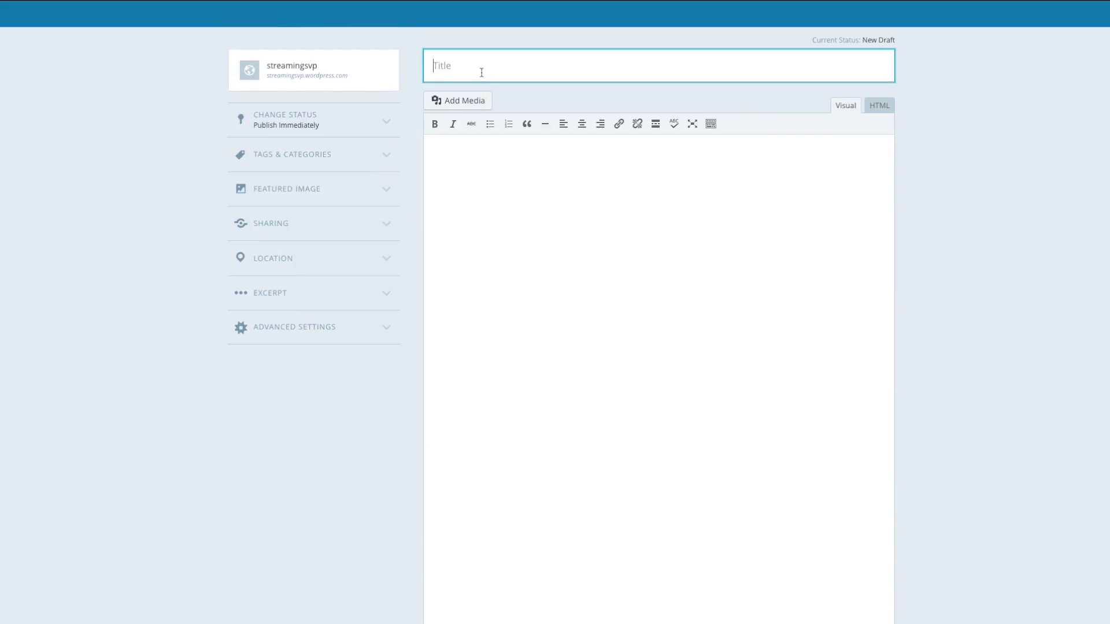
pyautogui.write('StreamingVideoProvider Test Page f')
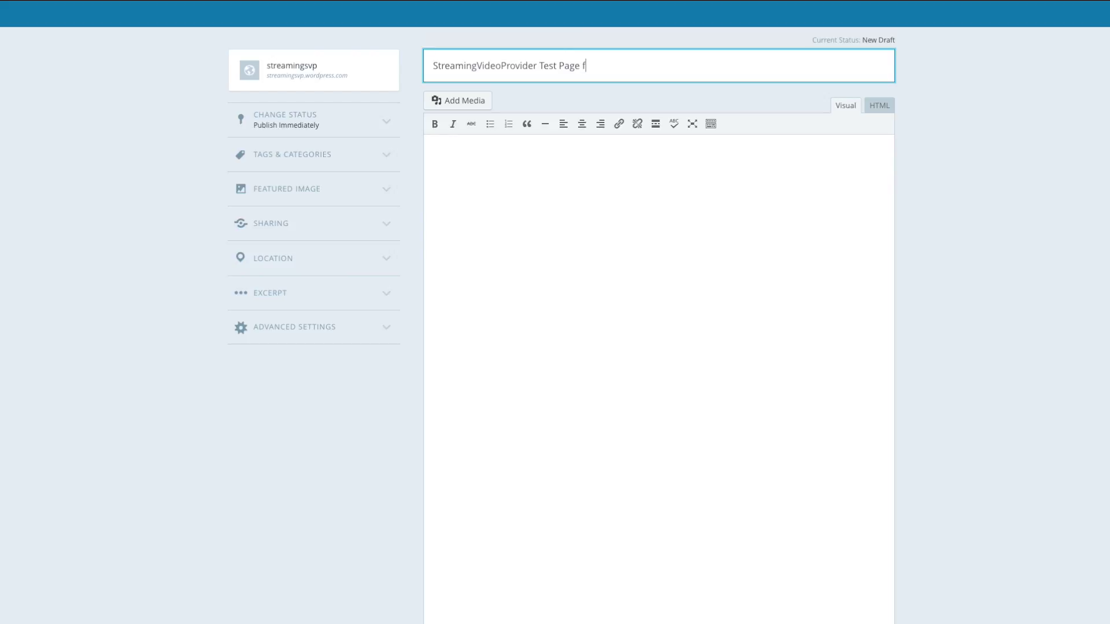
pyautogui.write('or Free PPV on WordPress.com')
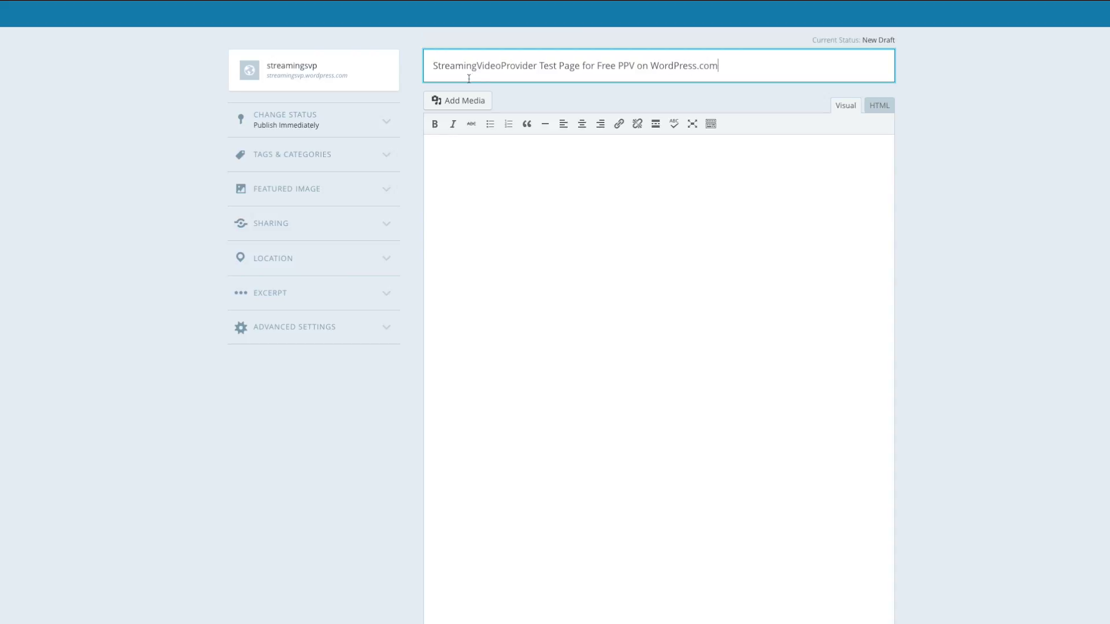
pyautogui.click(466, 153)
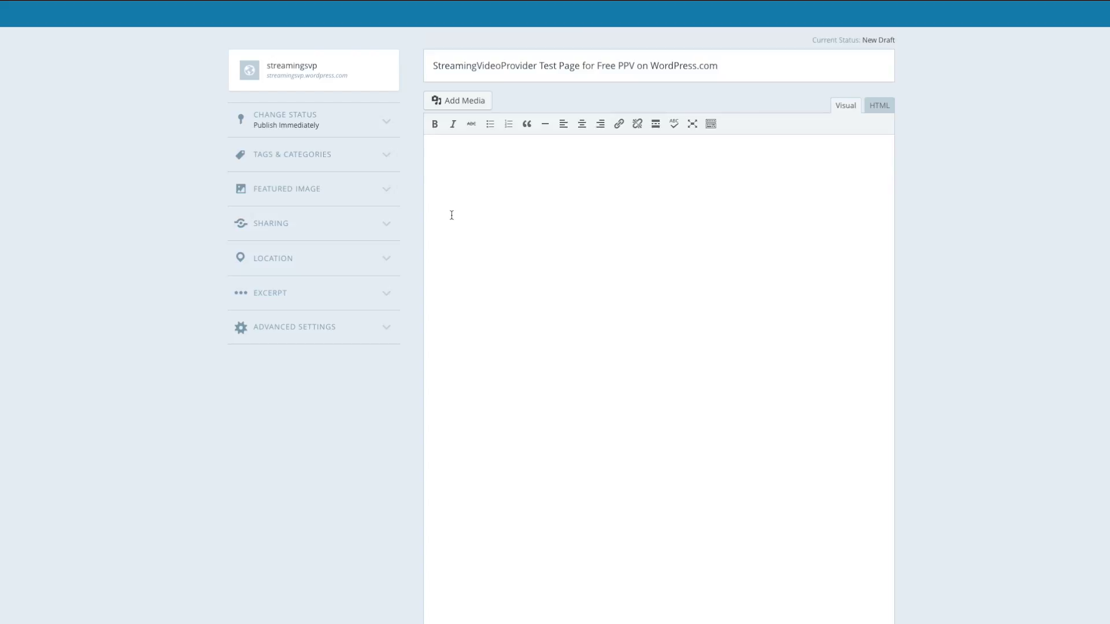
# - Place the cursor in the empty post body and bring up the Insert Media dialog
pyautogui.click(453, 216)
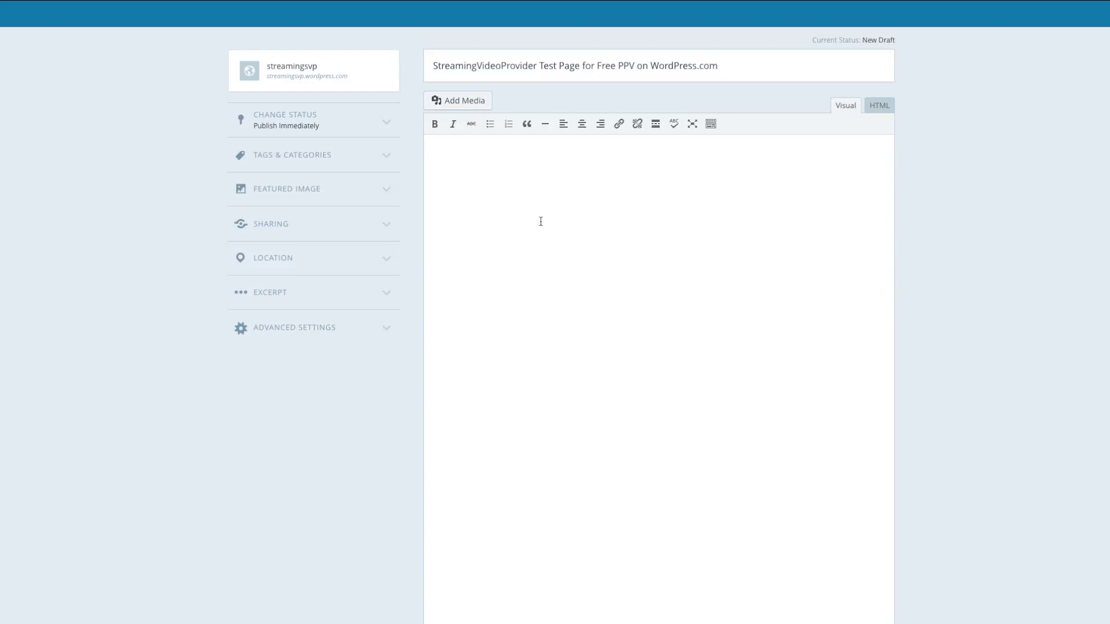
pyautogui.click(438, 99)
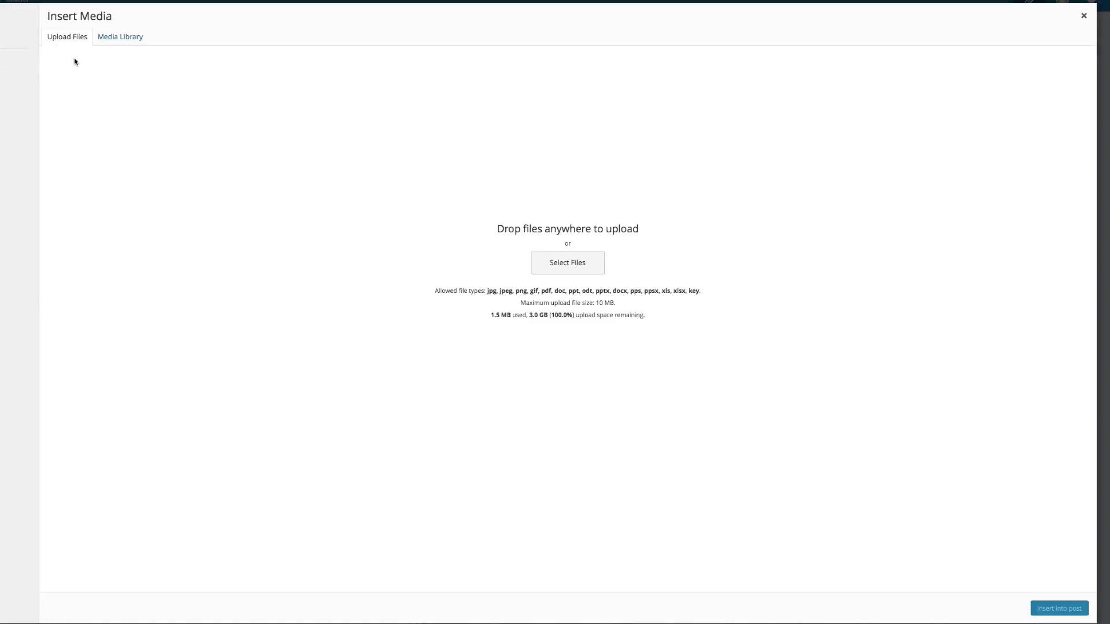
# - Upload WordPress-PPV.jpg and open the image's Link To options
pyautogui.click(563, 271)
pyautogui.click(399, 29)
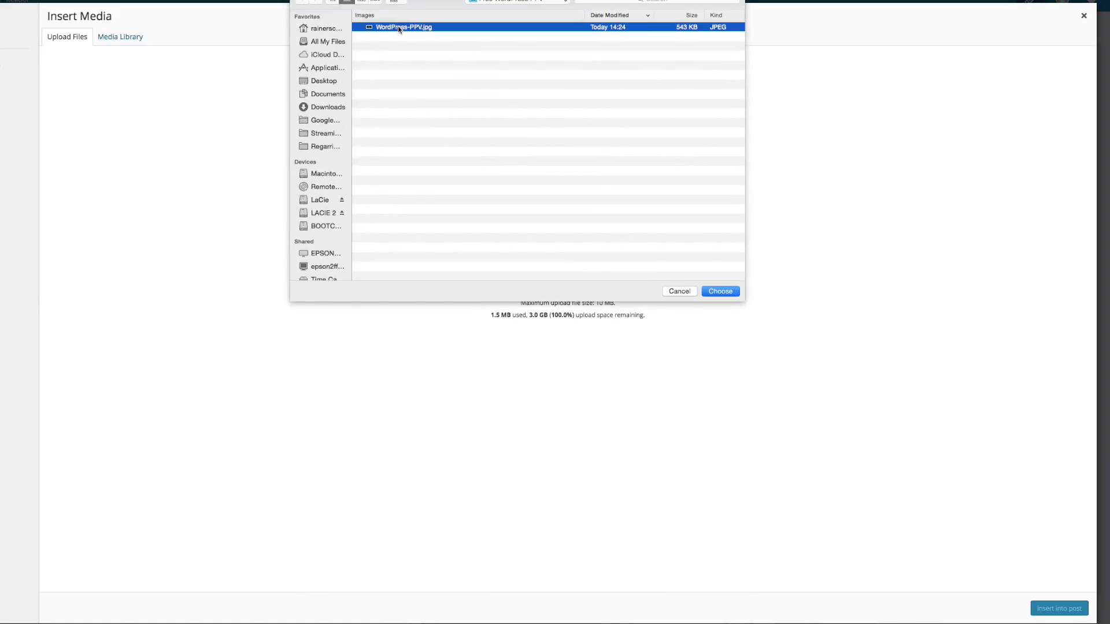
pyautogui.click(733, 293)
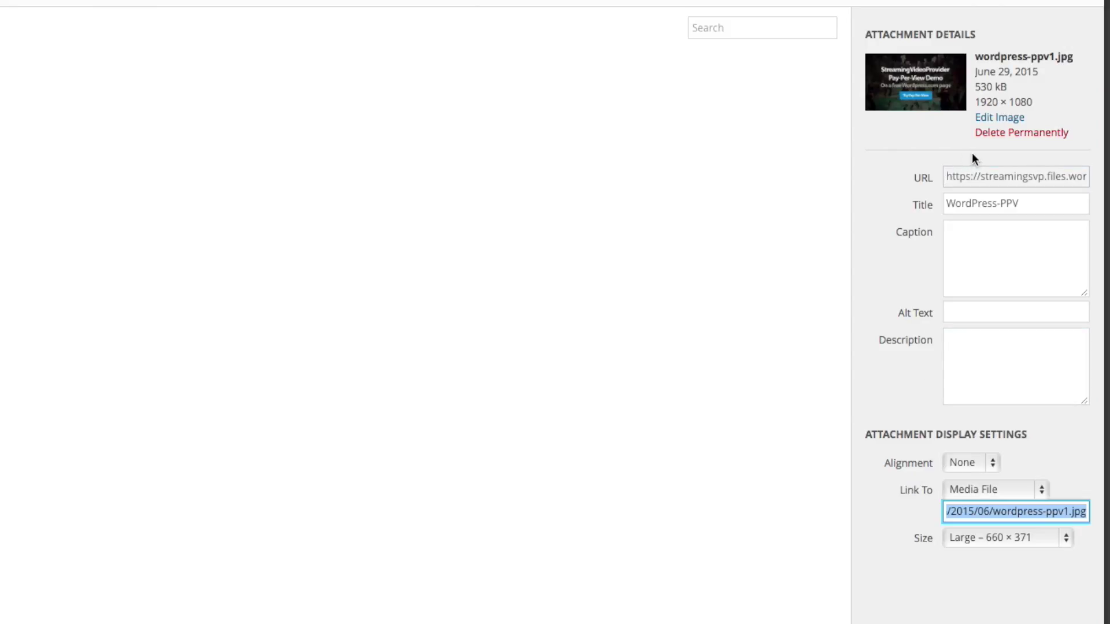
pyautogui.click(963, 490)
# - Set the image link to Custom URL and paste in the StreamingVideoProvider player URL
pyautogui.click(966, 526)
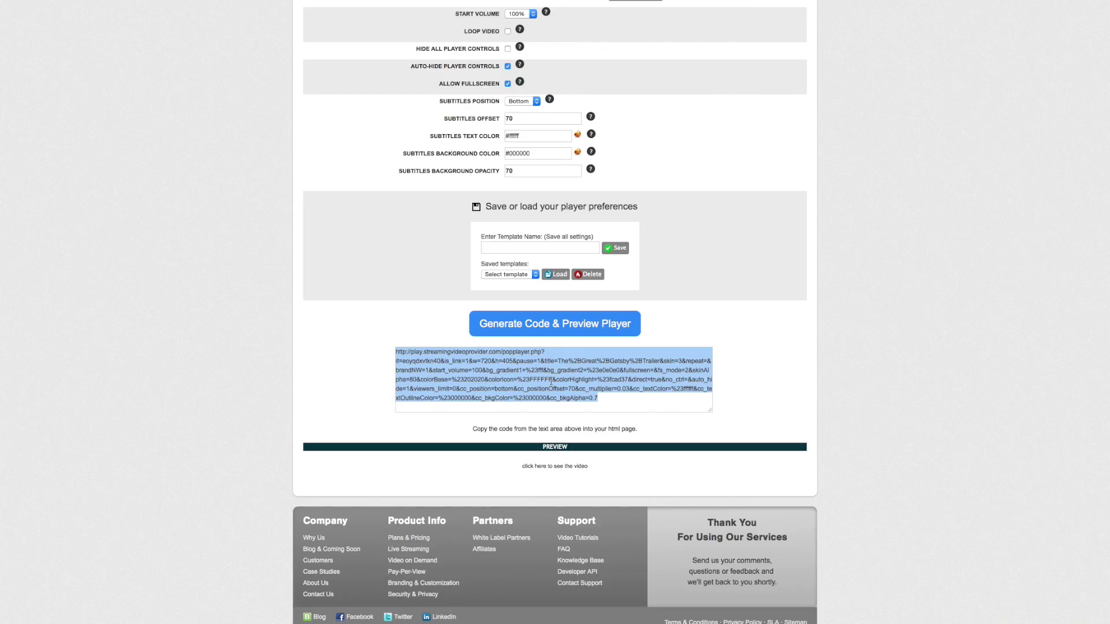
pyautogui.rightClick(522, 397)
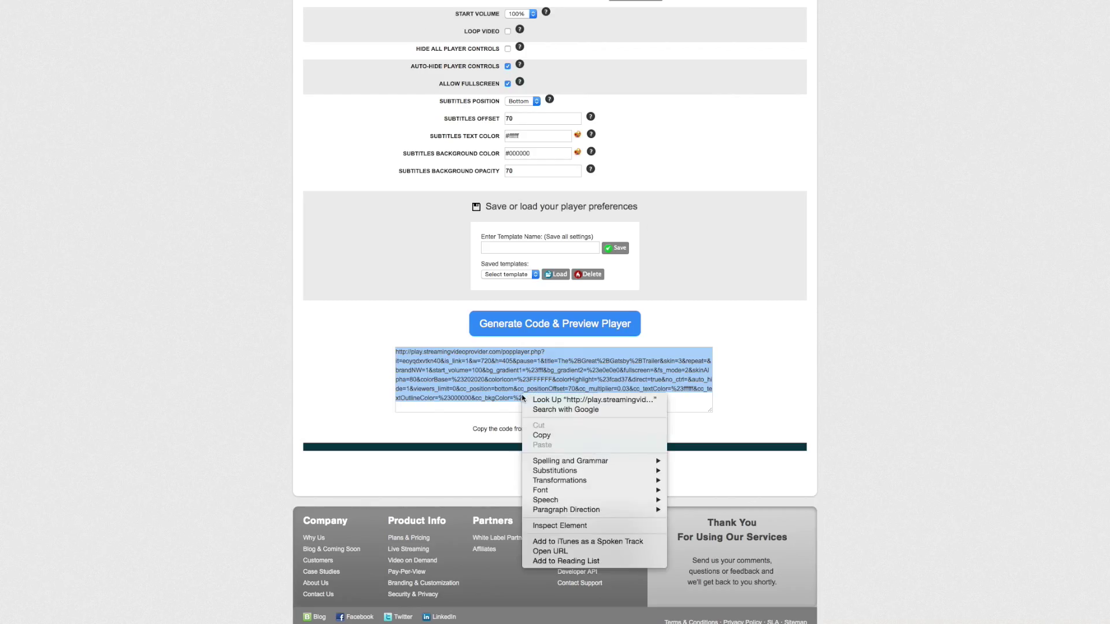
pyautogui.click(540, 436)
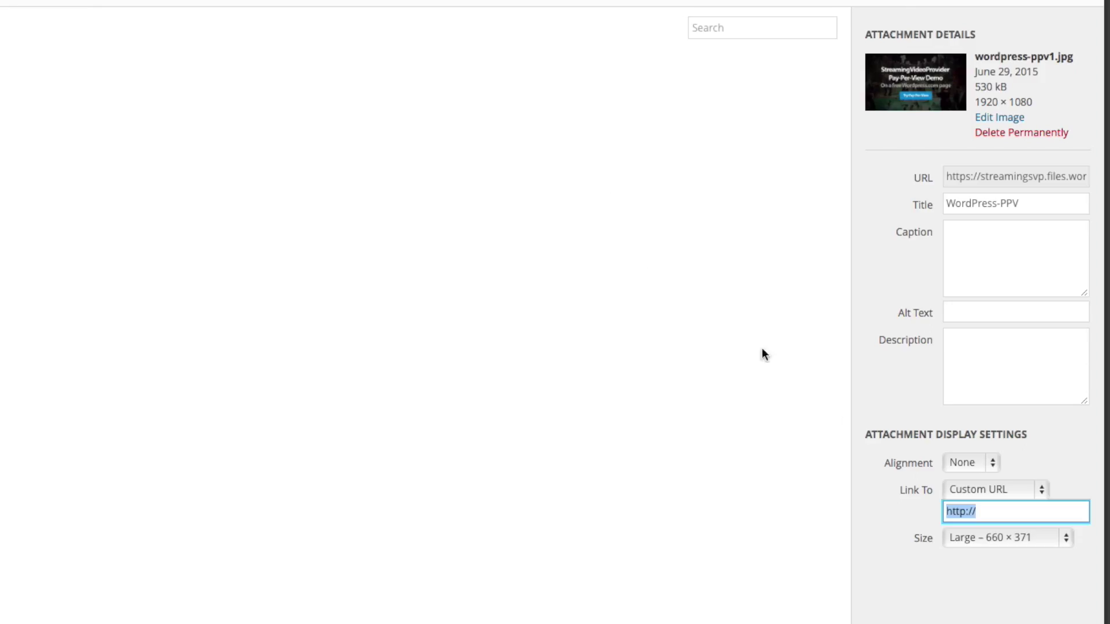
pyautogui.rightClick(968, 510)
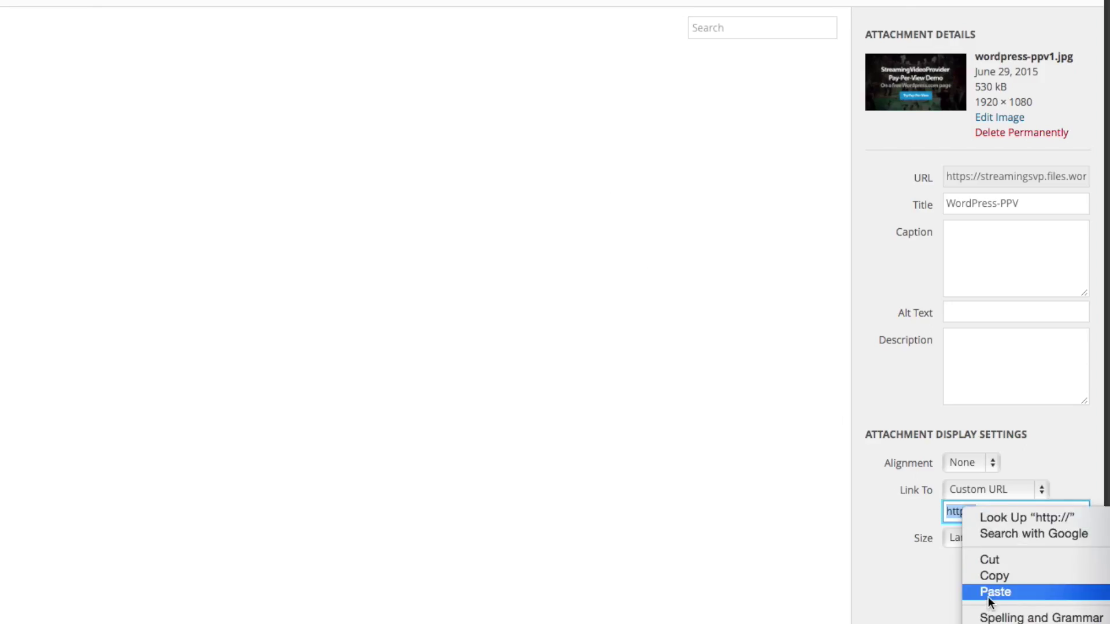
pyautogui.click(988, 595)
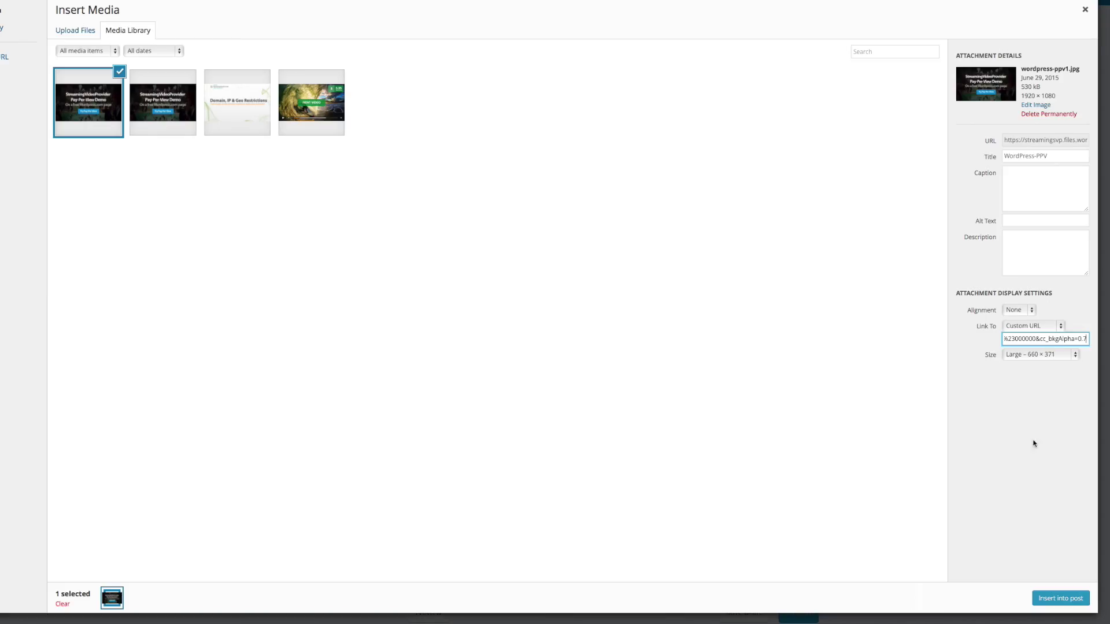
# - Insert the linked Pay-Per-View image into the post and publish it
pyautogui.click(1062, 601)
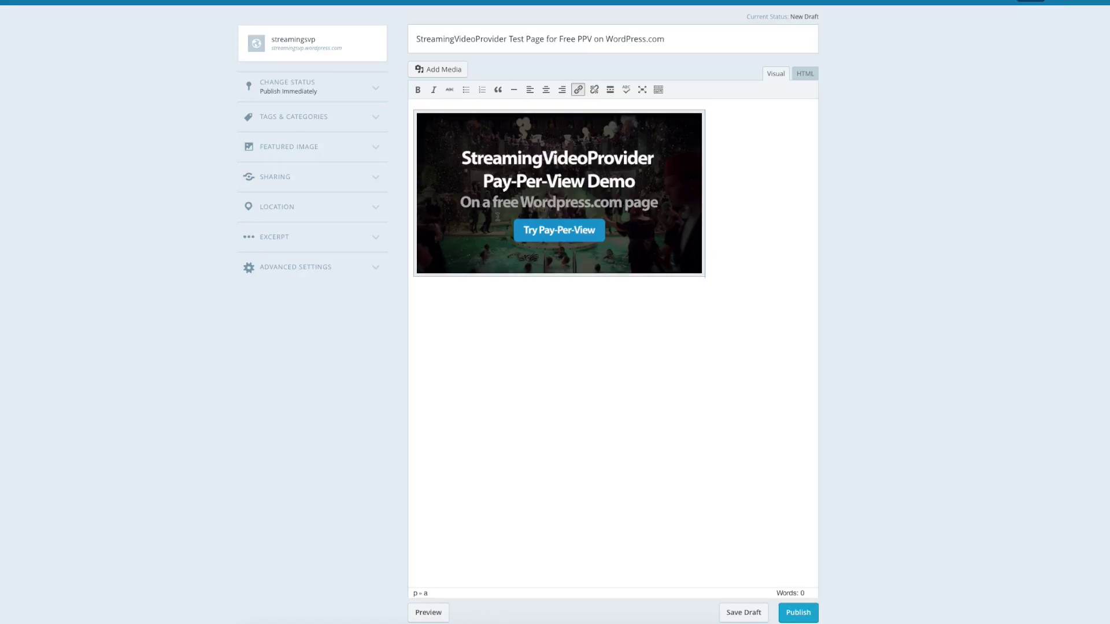
pyautogui.click(796, 614)
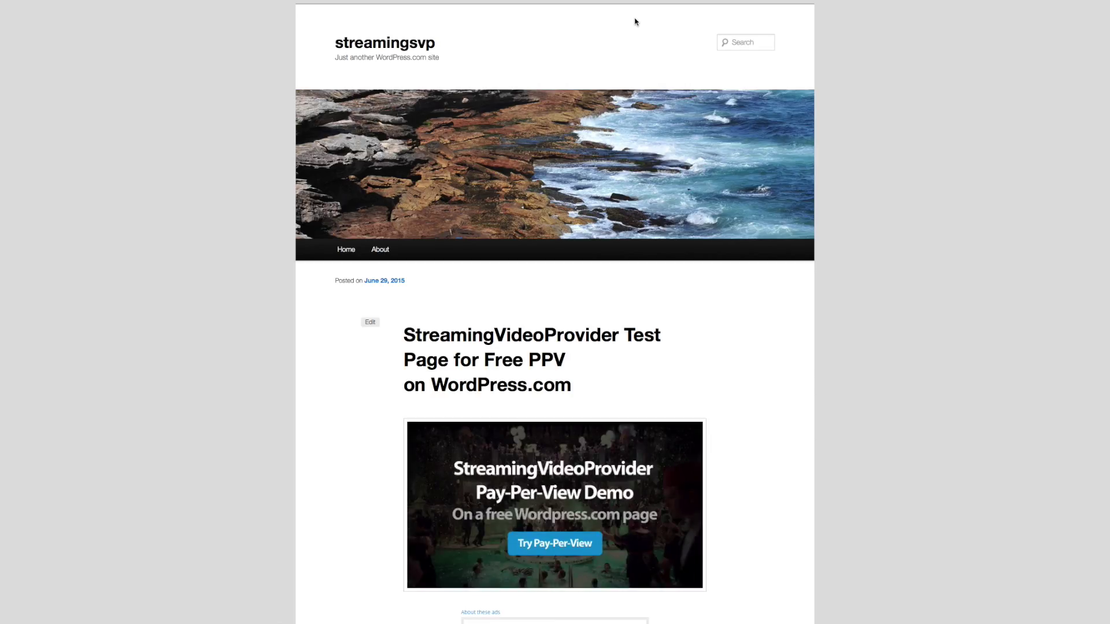
# - Scroll down the live post to reach the Try Pay-Per-View image
pyautogui.scroll(-3, 728, 302)
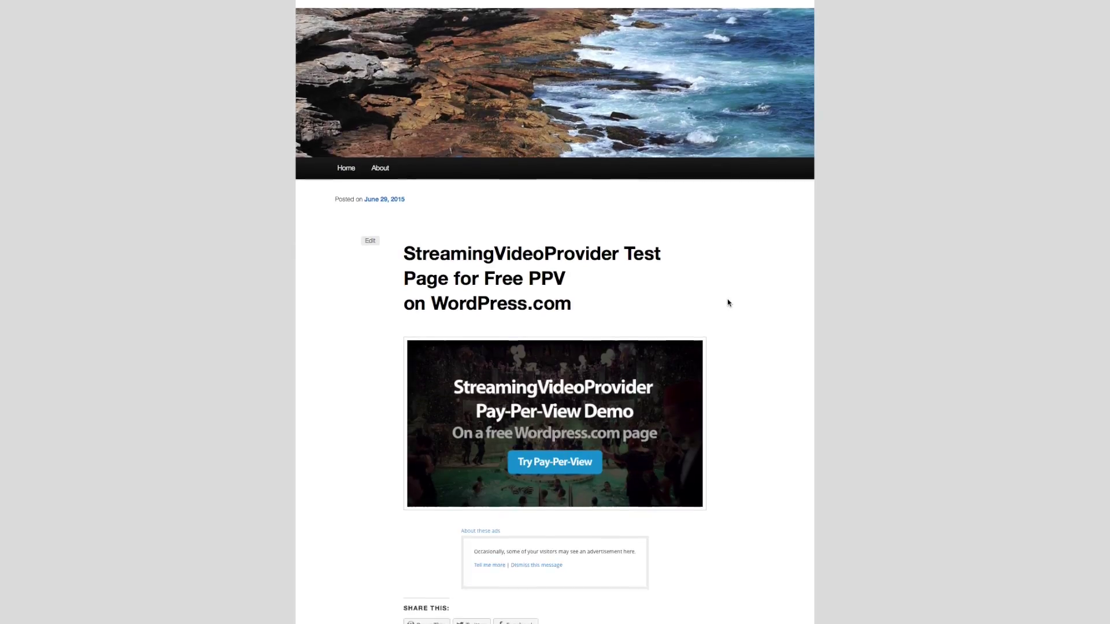
pyautogui.scroll(-2, 728, 303)
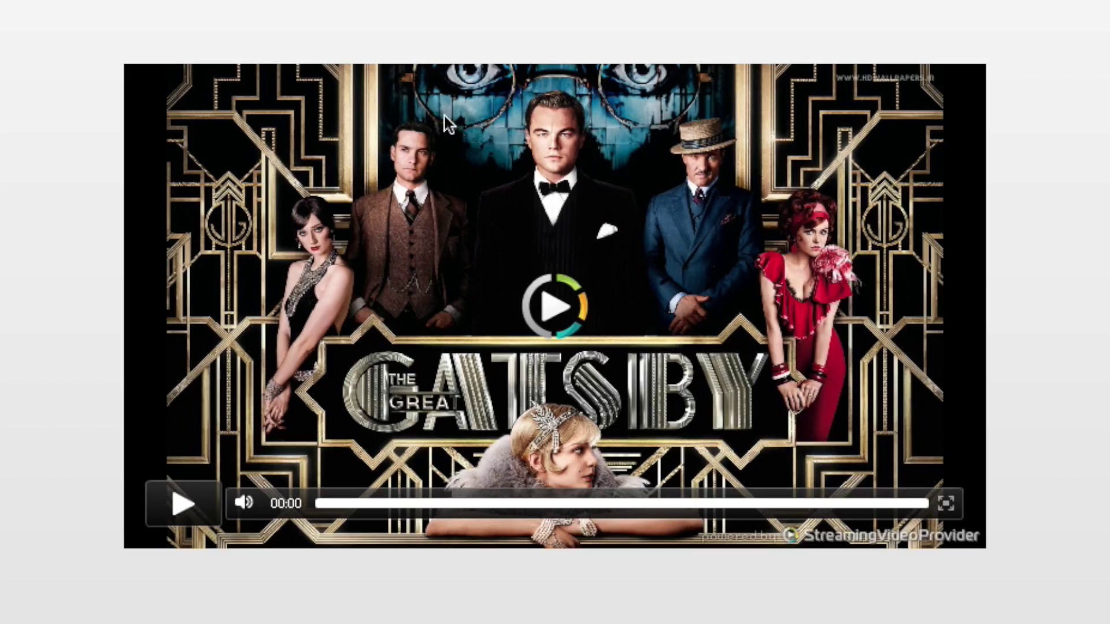
# - Play the Great Gatsby video and choose the $5.00 PPV Ticket to reach payment
pyautogui.click(550, 298)
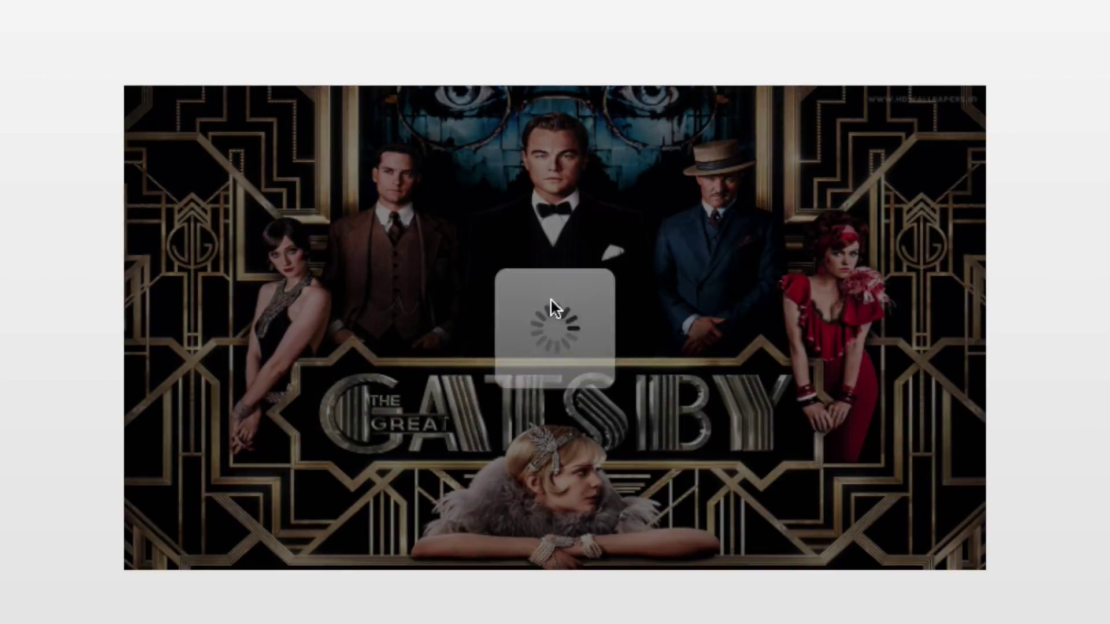
pyautogui.click(550, 297)
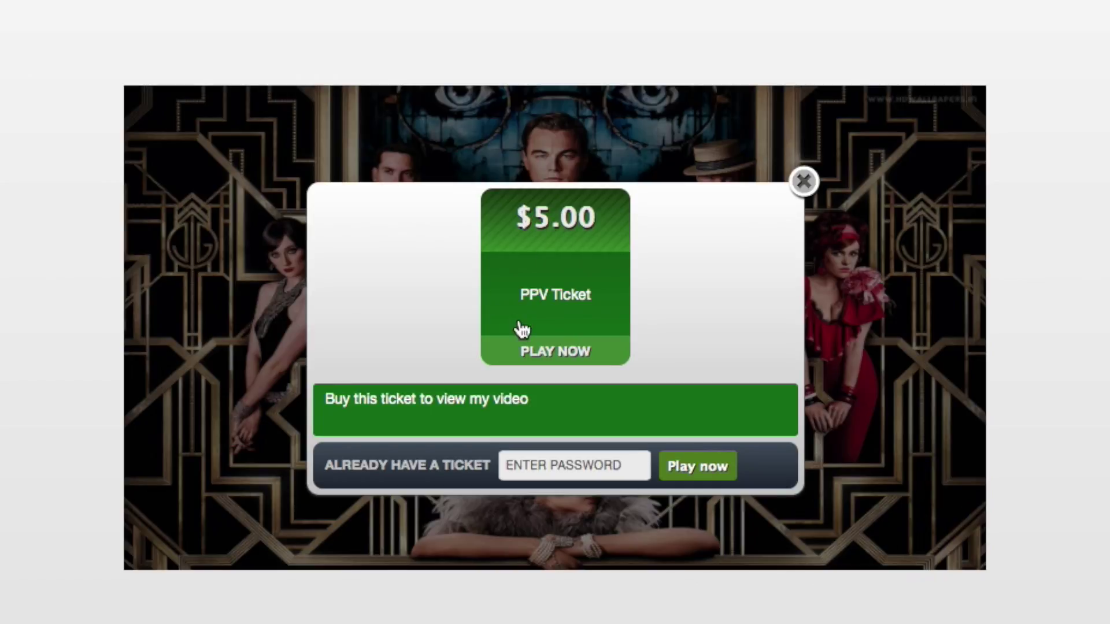
pyautogui.click(533, 303)
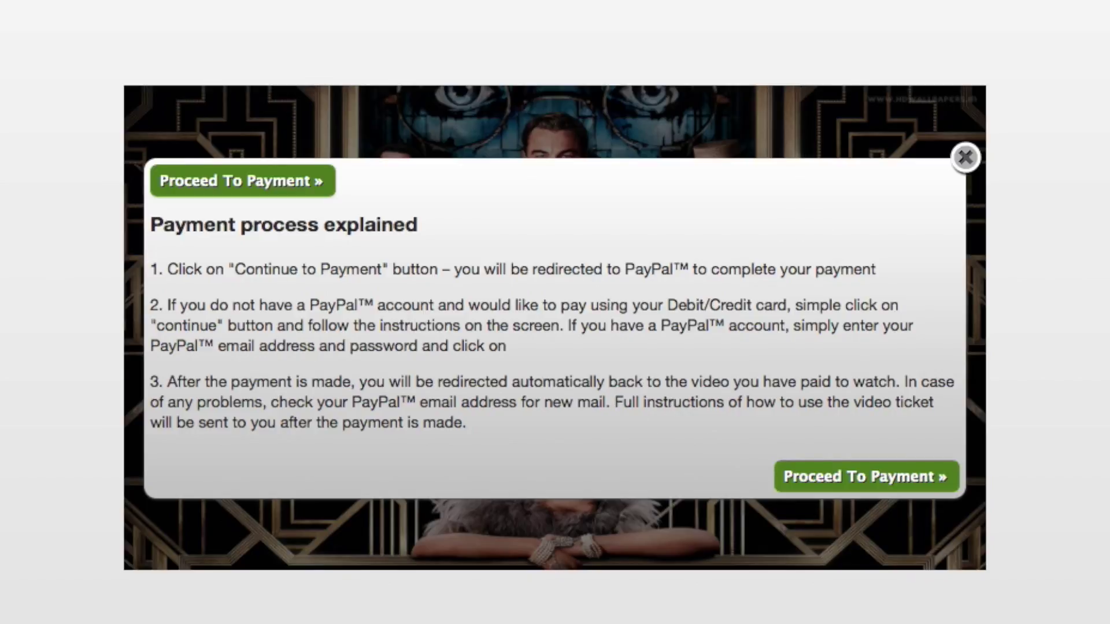
# - Close the payment dialog and return to the published WordPress post
pyautogui.click(965, 156)
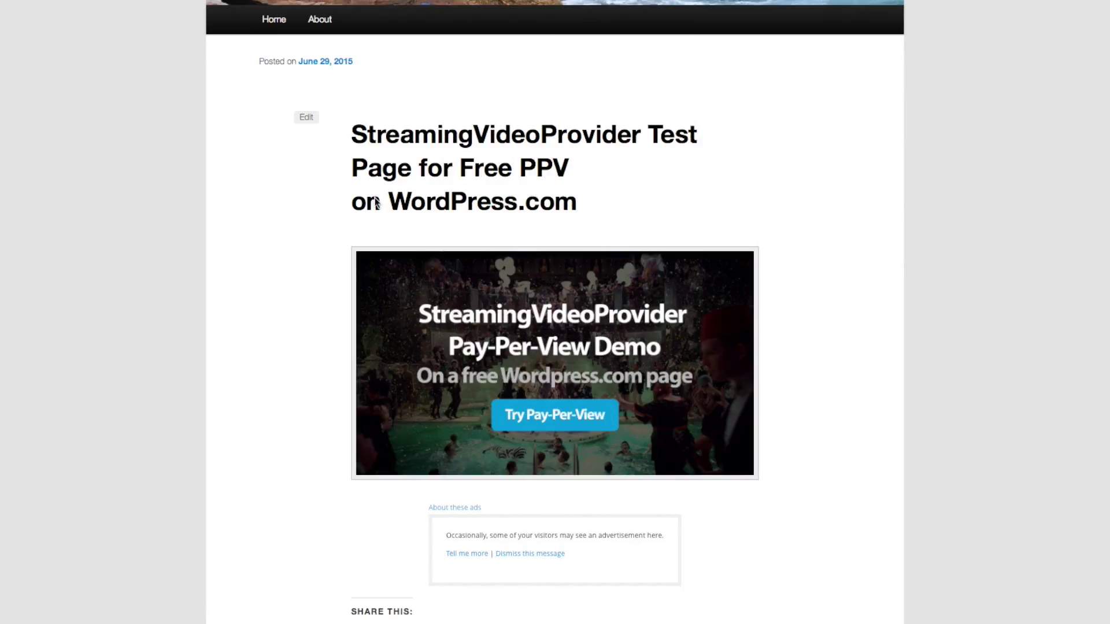
pyautogui.scroll(5, 560, 144)
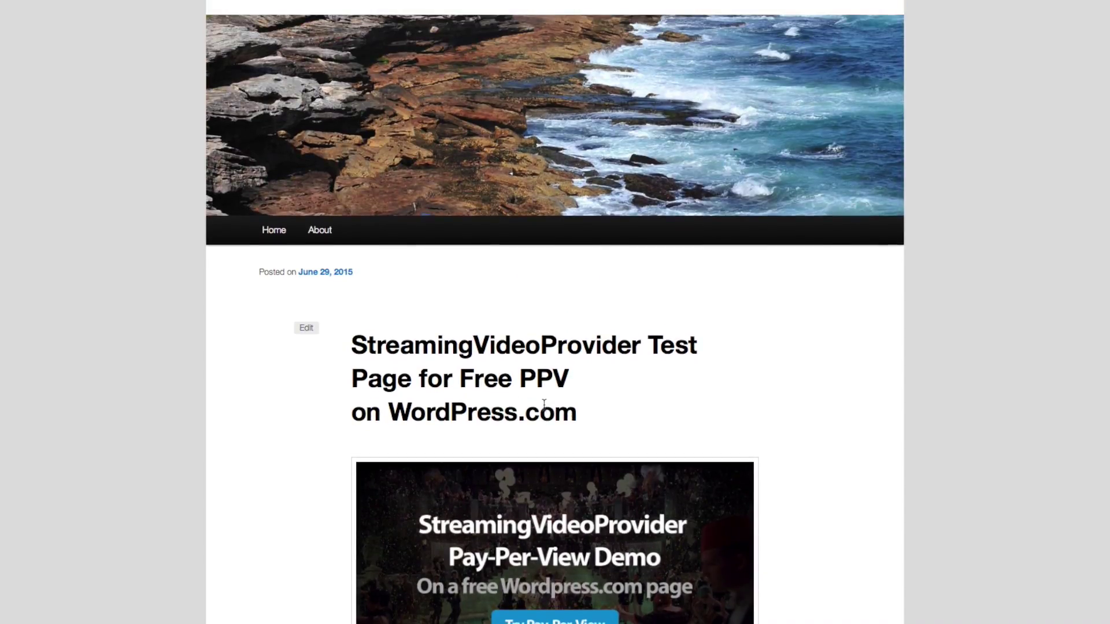
pyautogui.scroll(-2, 549, 272)
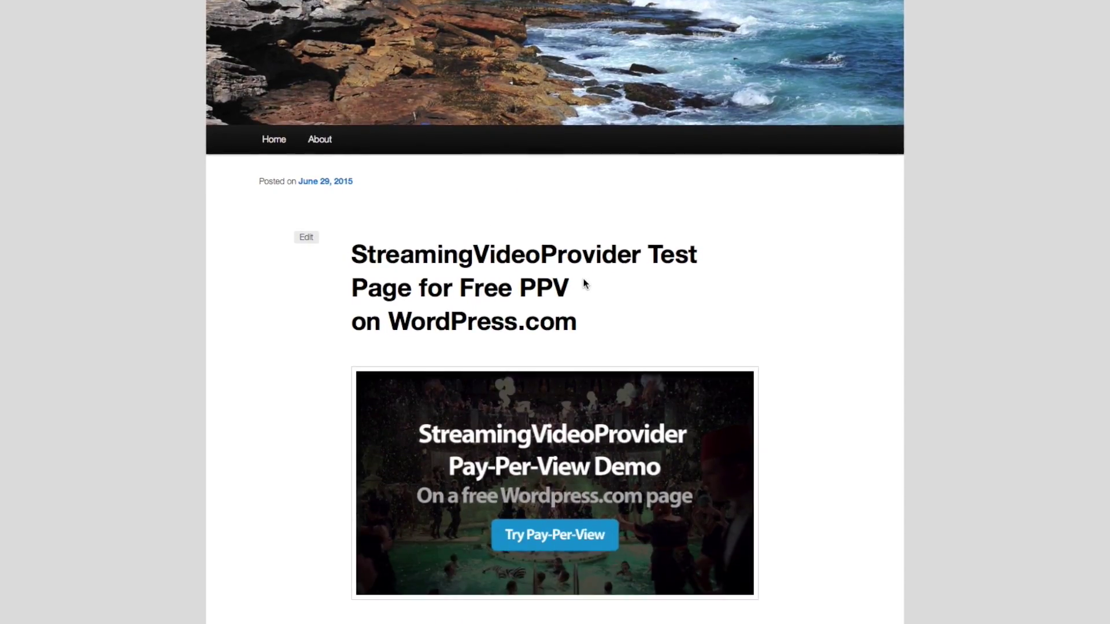